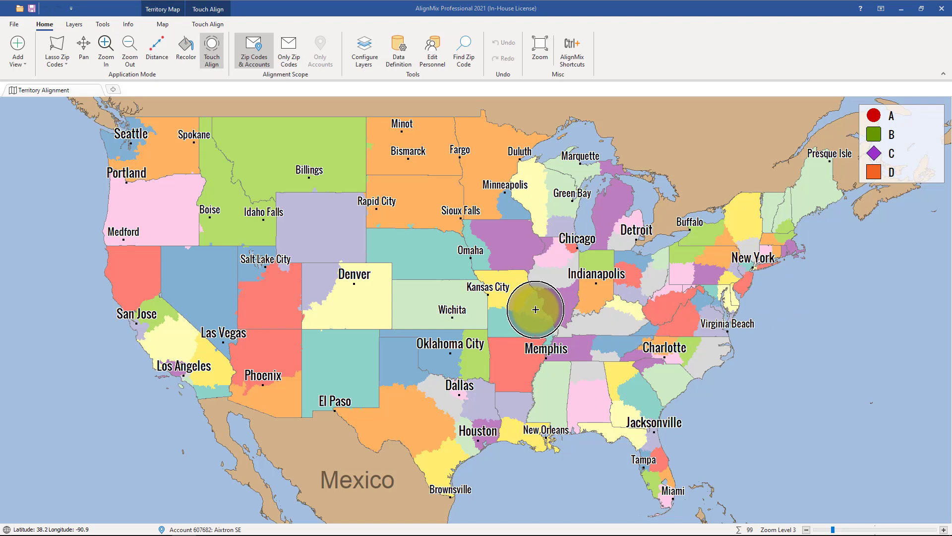
# - Examine how territory labels, accounts, roads and sales reps appear on the map at closer zoom levels around Saint Louis
pyautogui.scroll(1, 535, 309)
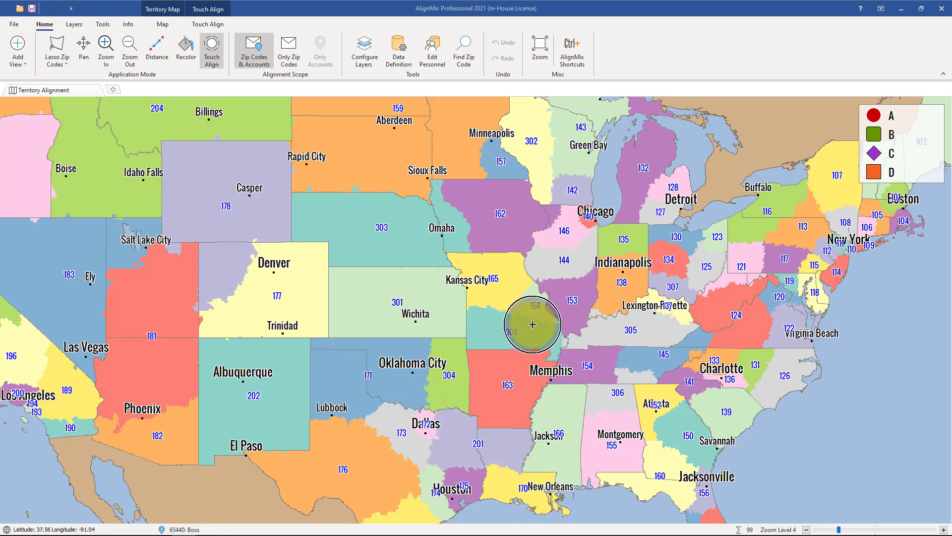
pyautogui.scroll(1, 533, 319)
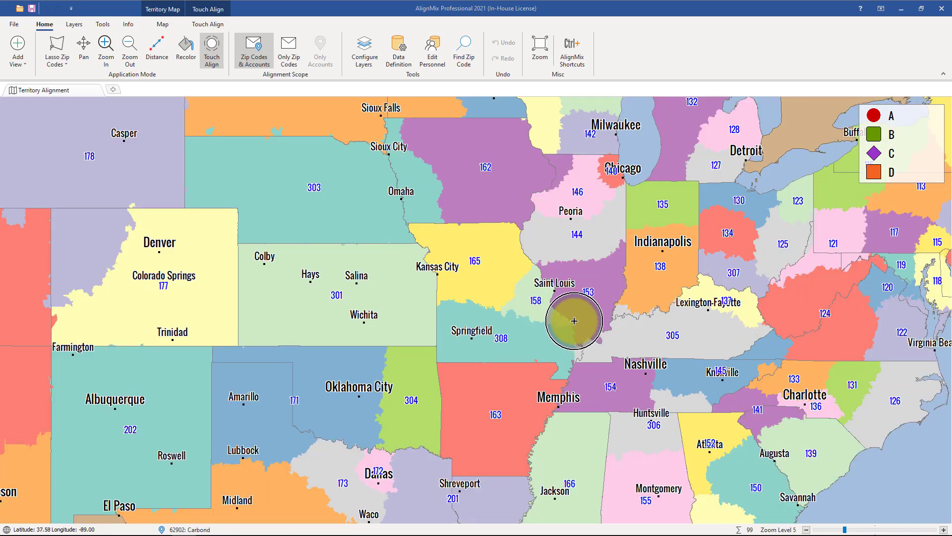
pyautogui.scroll(1, 557, 323)
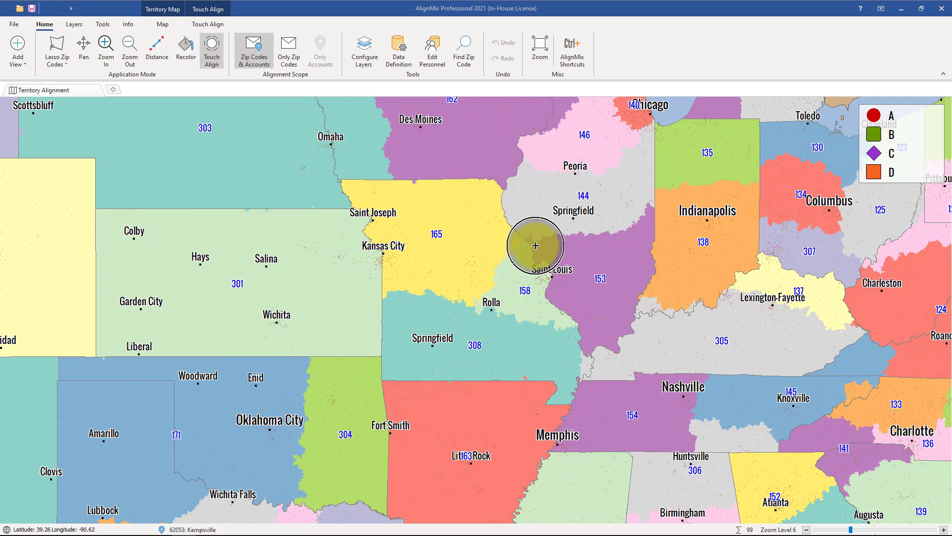
pyautogui.scroll(1, 532, 284)
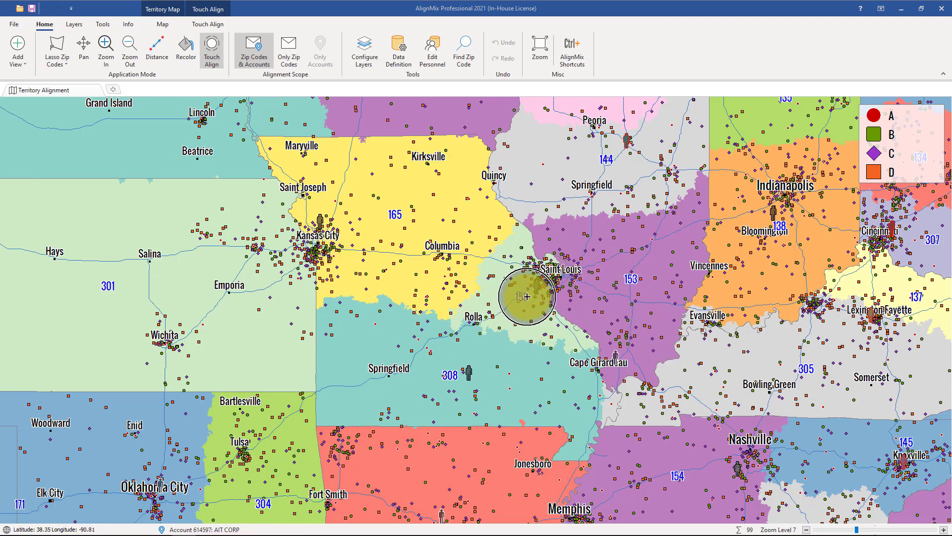
pyautogui.scroll(3, 527, 297)
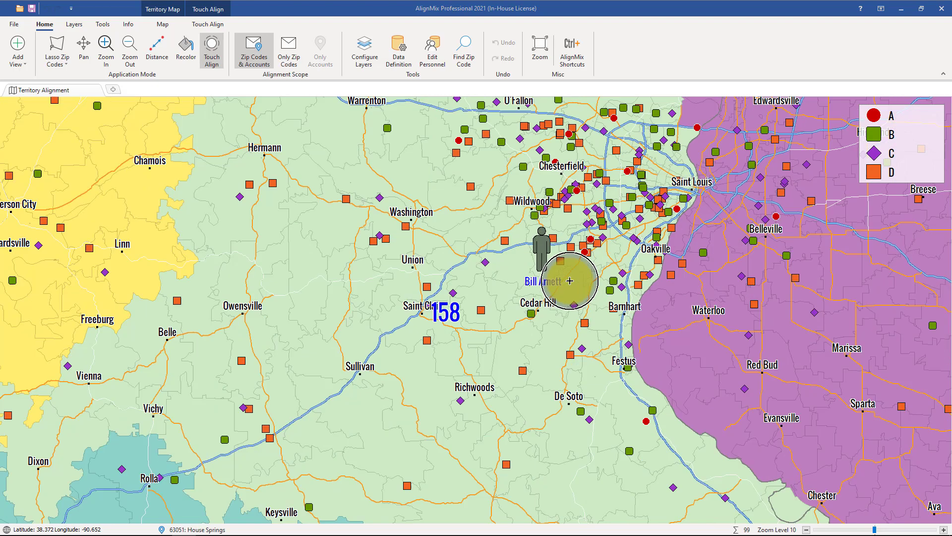
pyautogui.scroll(1, 570, 280)
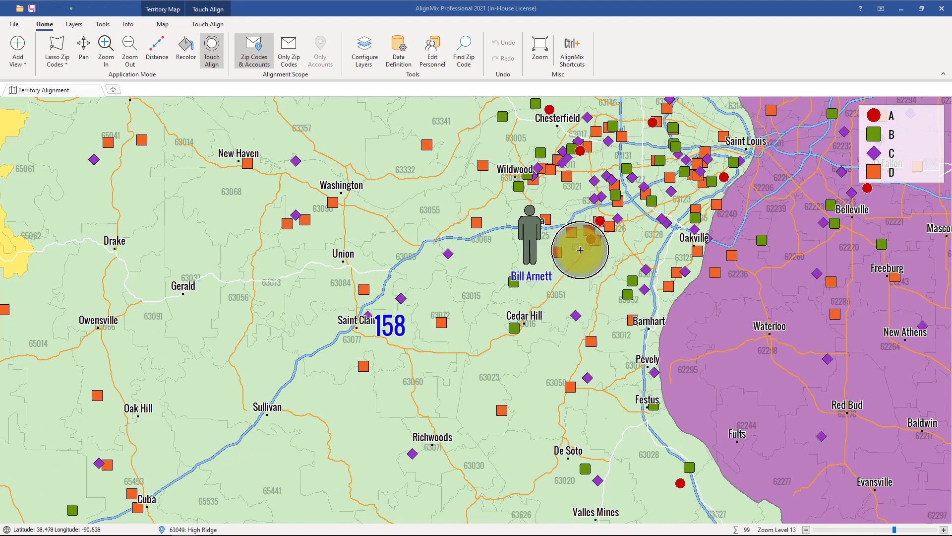
pyautogui.scroll(-1, 408, 278)
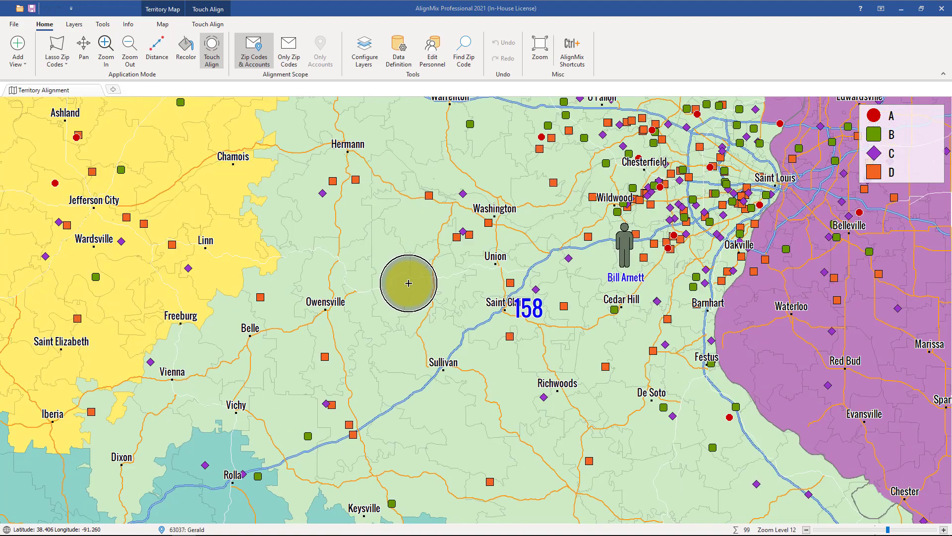
pyautogui.click(540, 54)
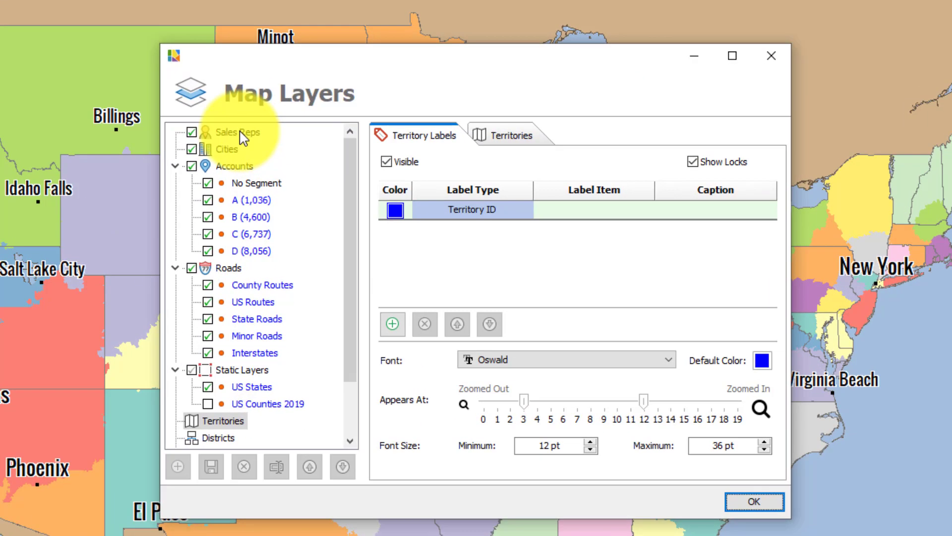
# - Review the Sales Reps layer's zoom range, icon options and name label settings
pyautogui.click(240, 133)
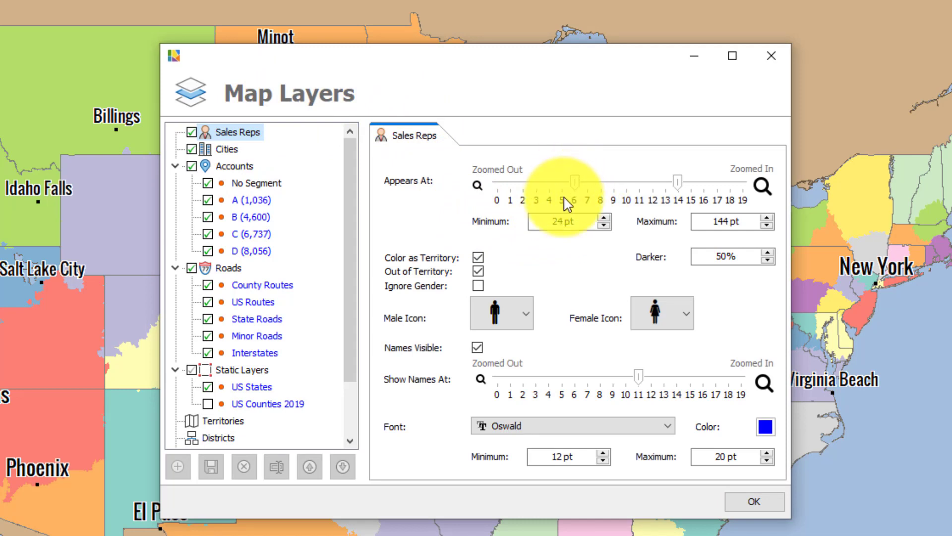
pyautogui.click(575, 184)
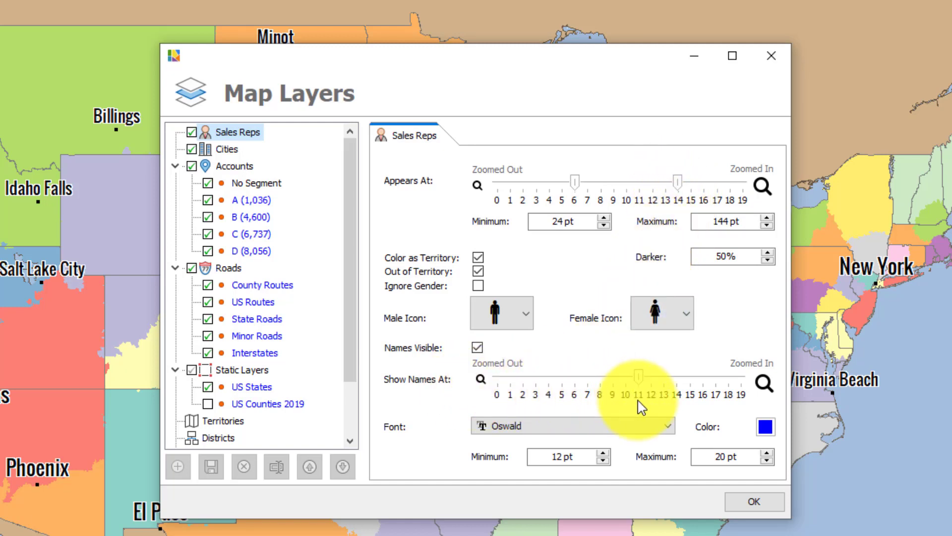
pyautogui.click(571, 461)
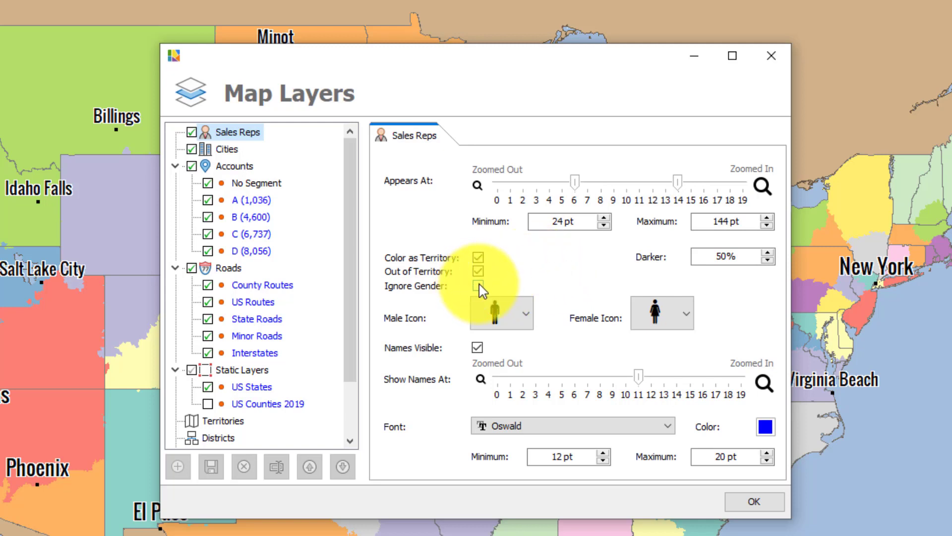
# - Set the Cities layer's density to 500% and inspect the city labels on the map
pyautogui.click(236, 153)
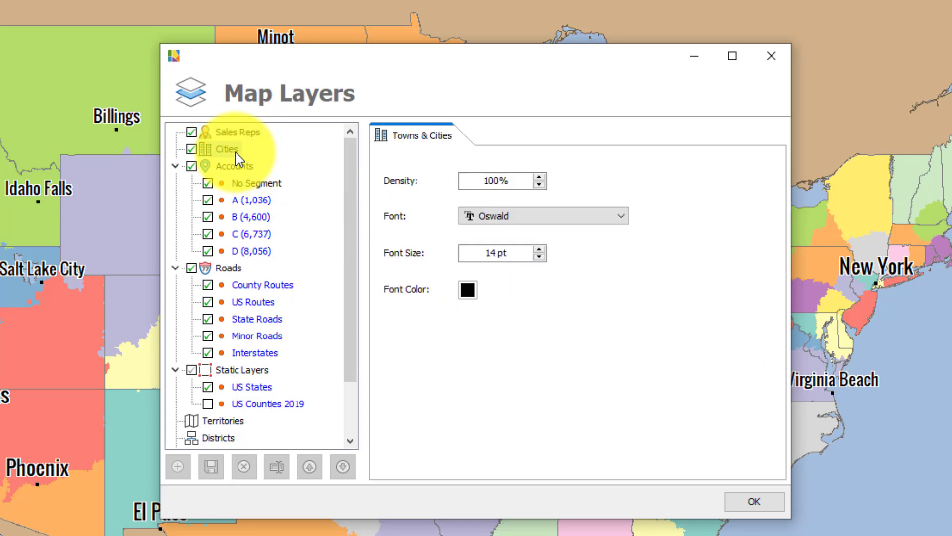
pyautogui.click(528, 180)
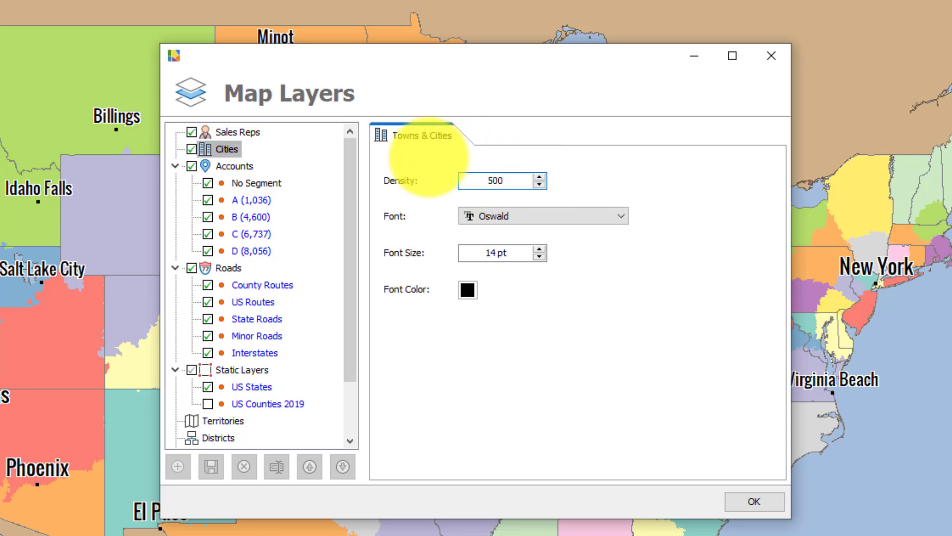
pyautogui.click(754, 501)
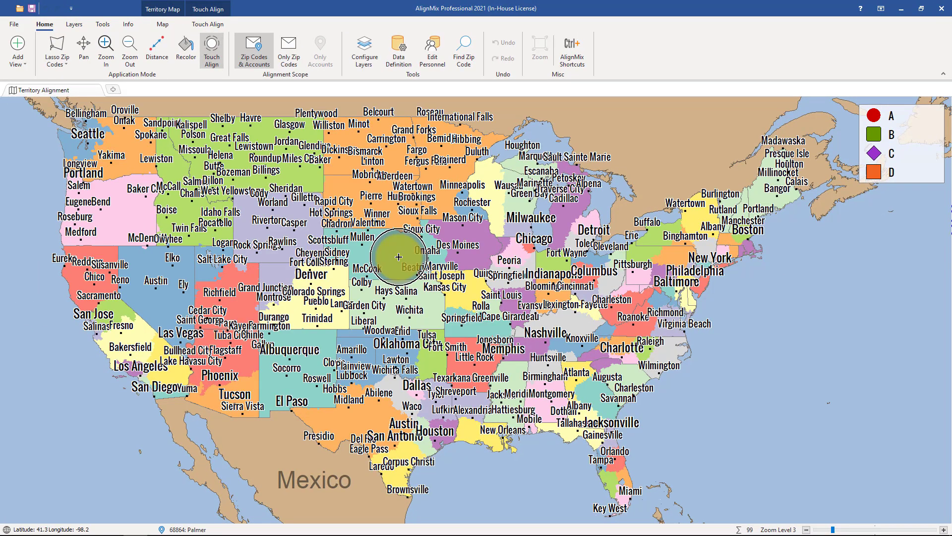
pyautogui.scroll(2, 398, 257)
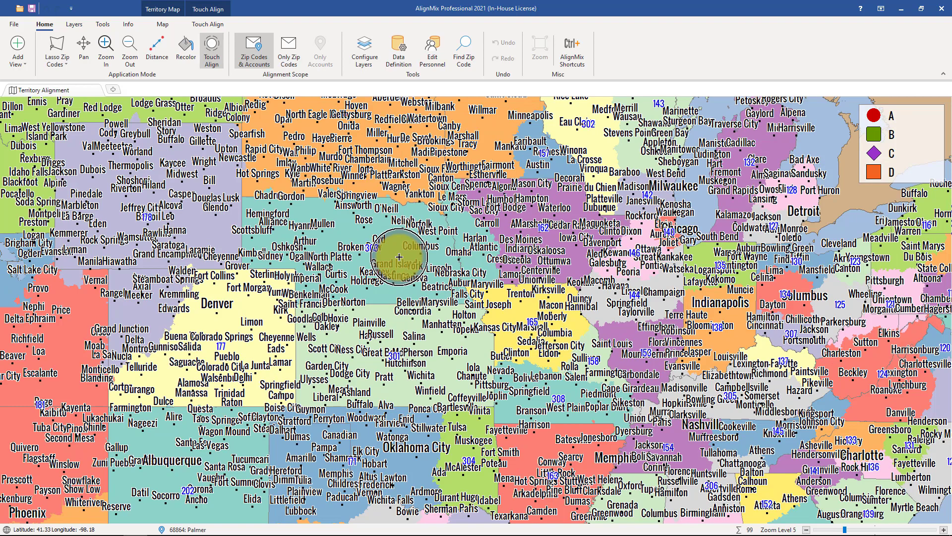
pyautogui.scroll(1, 399, 257)
pyautogui.scroll(1, 399, 257)
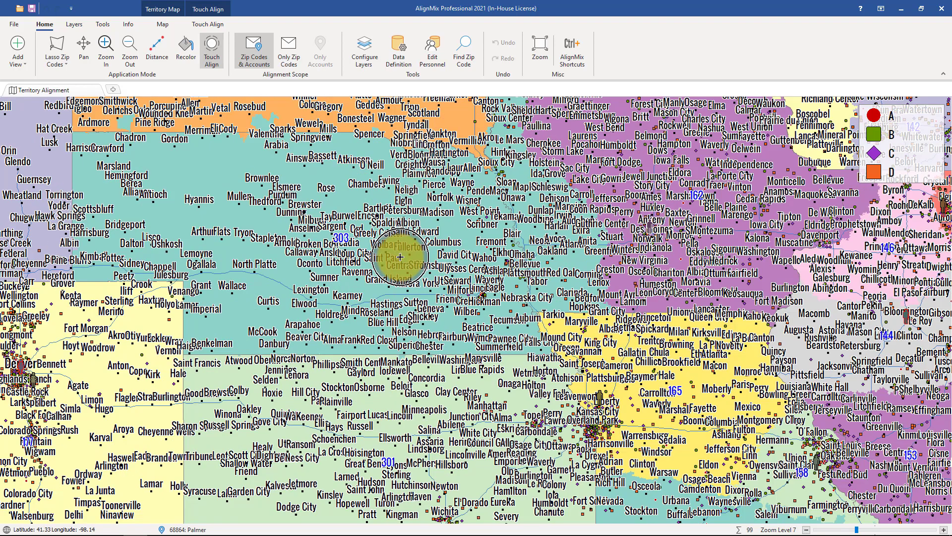
# - Set the Cities layer's density to 100% and apply it to the map
pyautogui.click(363, 52)
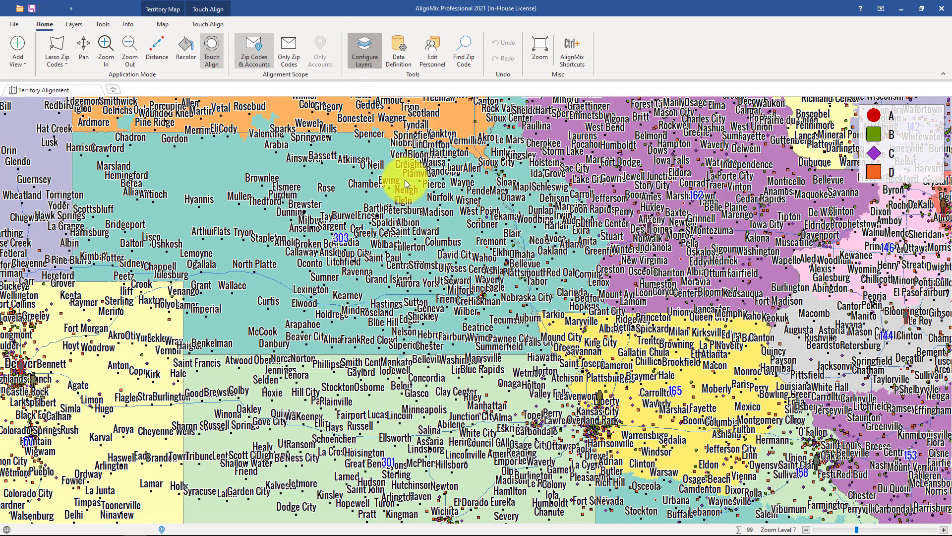
pyautogui.moveTo(495, 206); pyautogui.dragTo(471, 204)
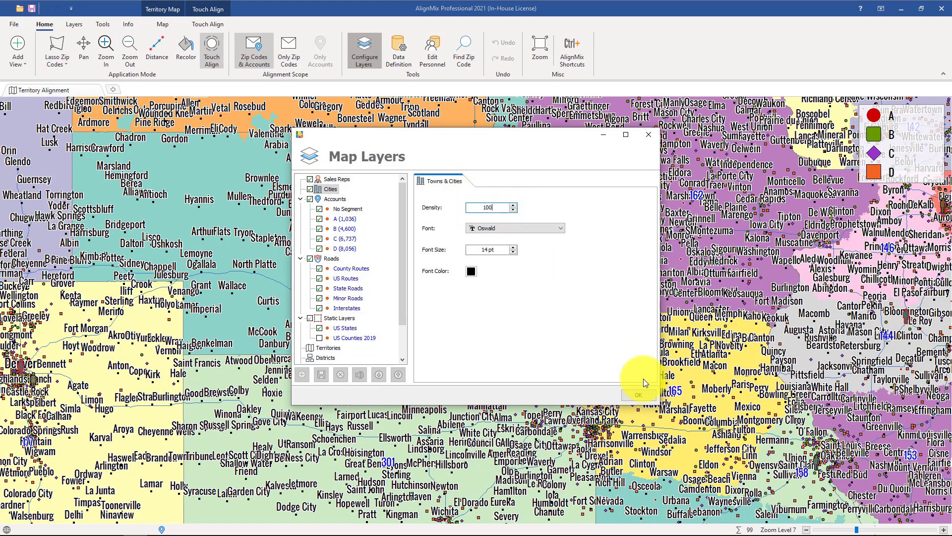
pyautogui.click(637, 395)
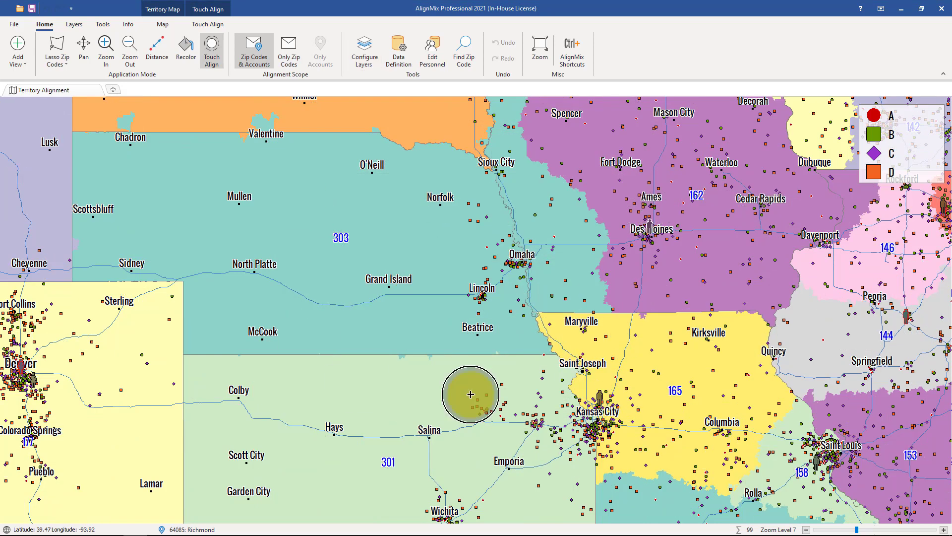
# - Review the symbol settings of account segments A to D and the rename option for segment D
pyautogui.click(366, 66)
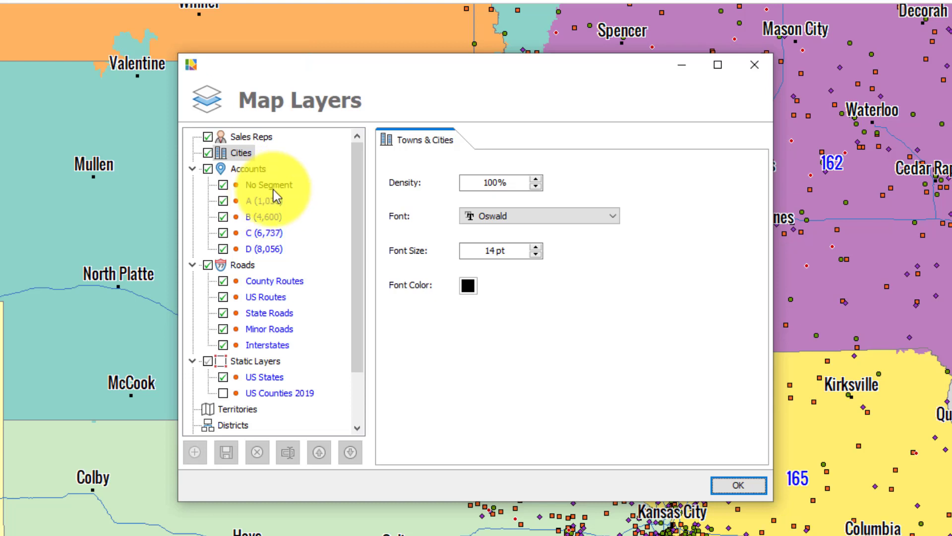
pyautogui.click(261, 201)
pyautogui.click(260, 218)
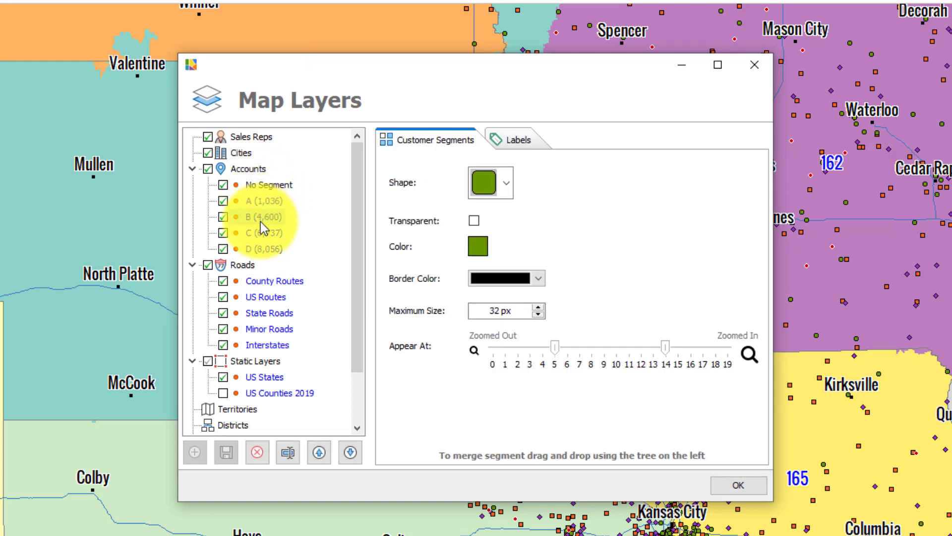
pyautogui.click(260, 234)
pyautogui.click(259, 247)
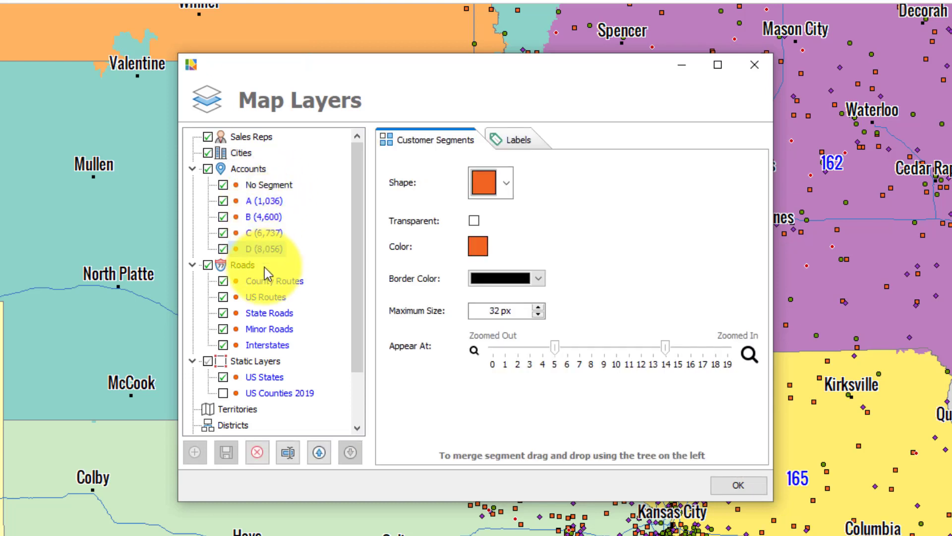
pyautogui.click(286, 452)
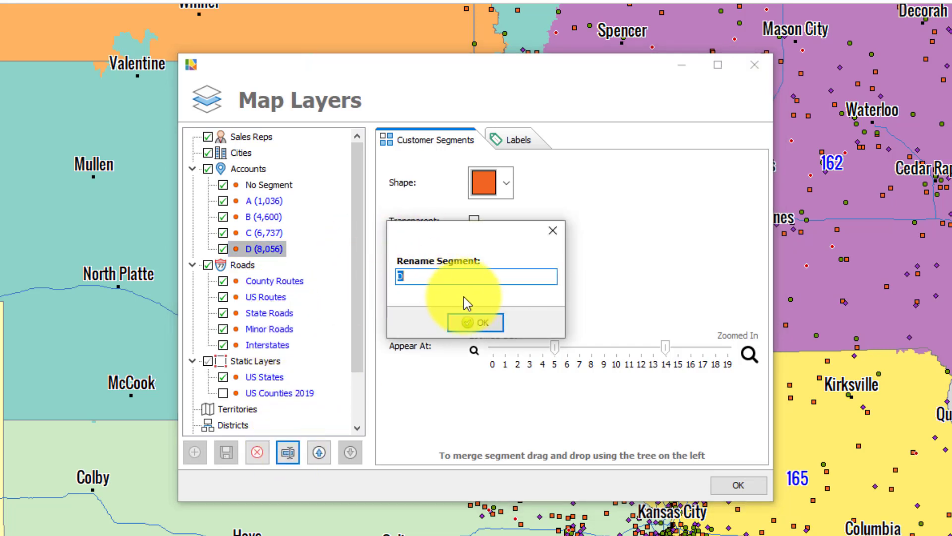
pyautogui.click(468, 323)
# - Make account segment A start appearing at zoom level 0, and show the whole map
pyautogui.click(275, 201)
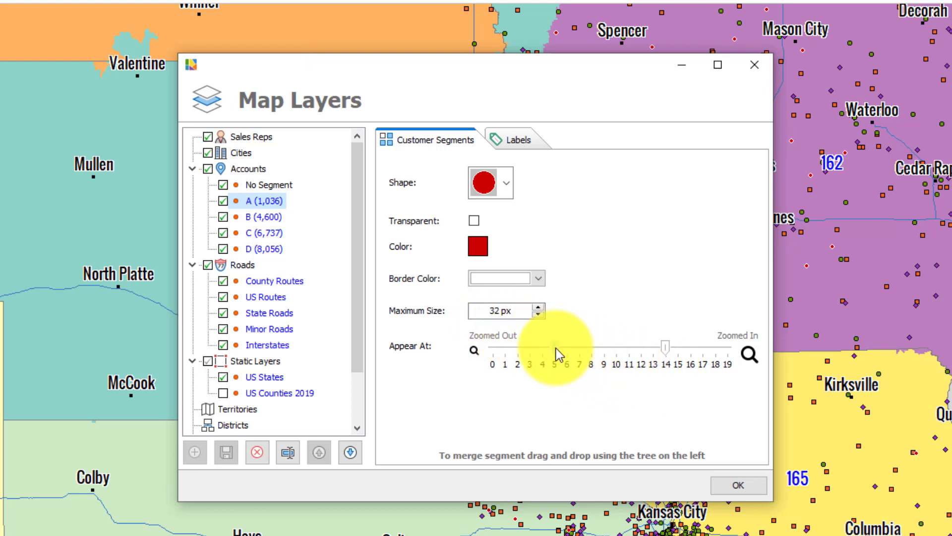
pyautogui.moveTo(555, 348); pyautogui.dragTo(495, 353)
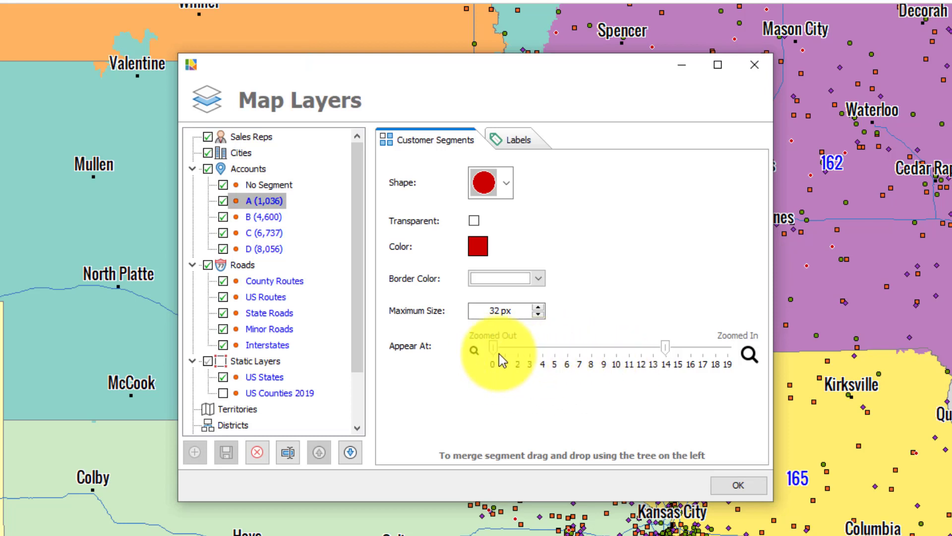
pyautogui.click(739, 484)
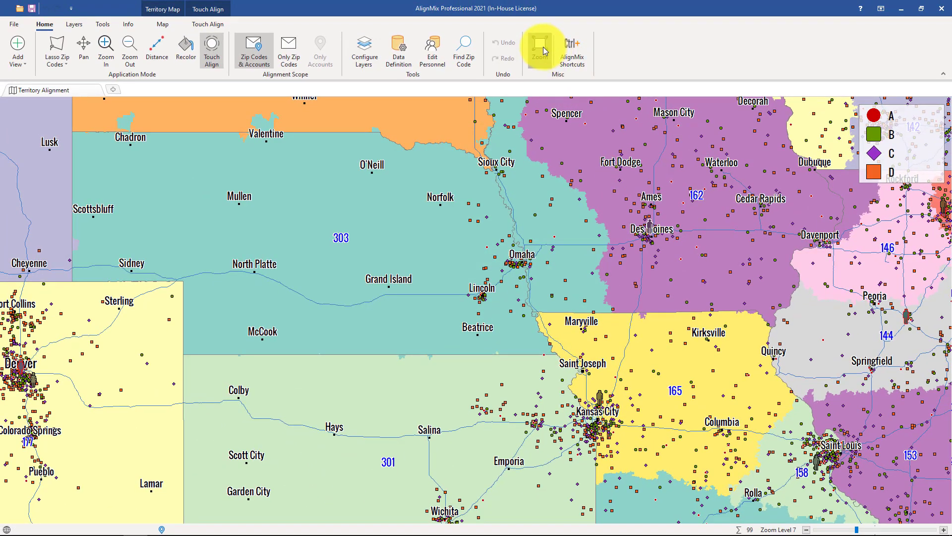
pyautogui.click(551, 28)
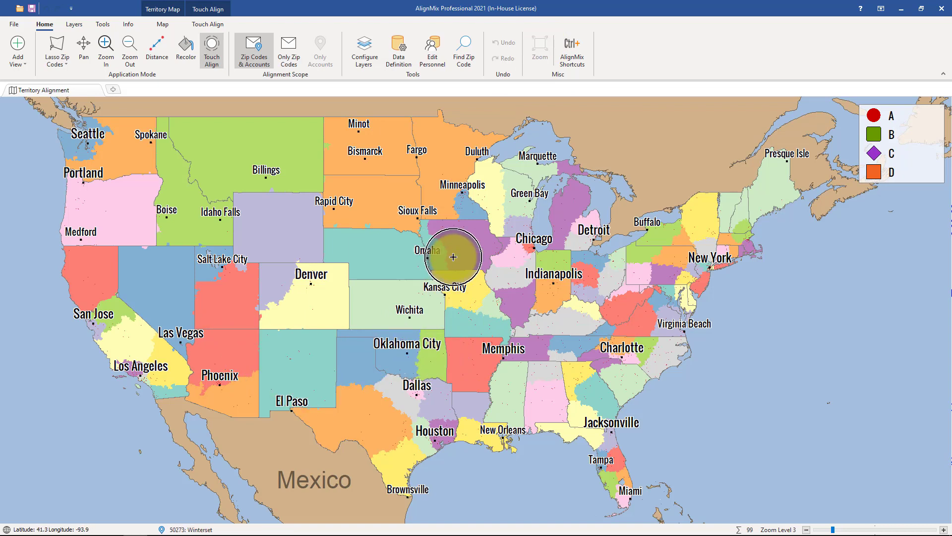
# - Set the upper end of account segment A's appearance range to zoom level 5
pyautogui.click(367, 52)
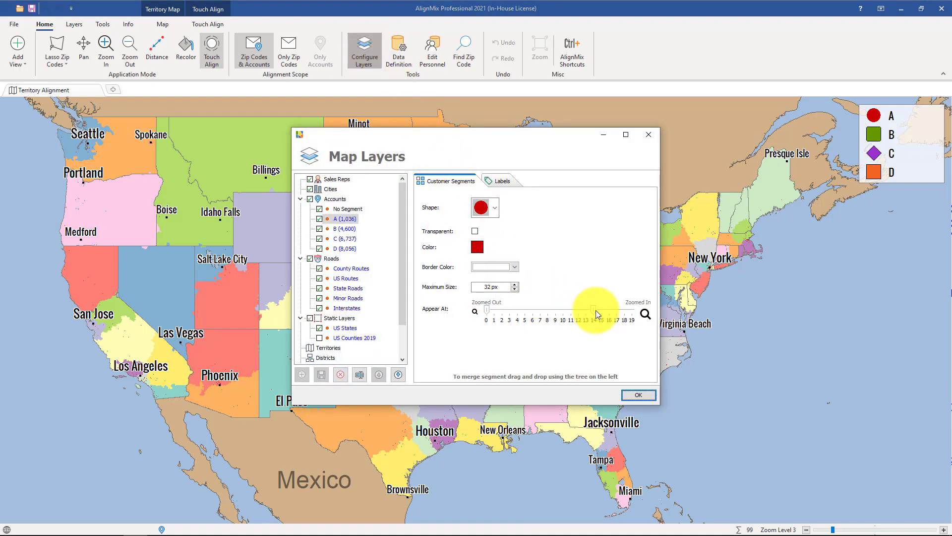
pyautogui.moveTo(595, 311); pyautogui.dragTo(588, 311)
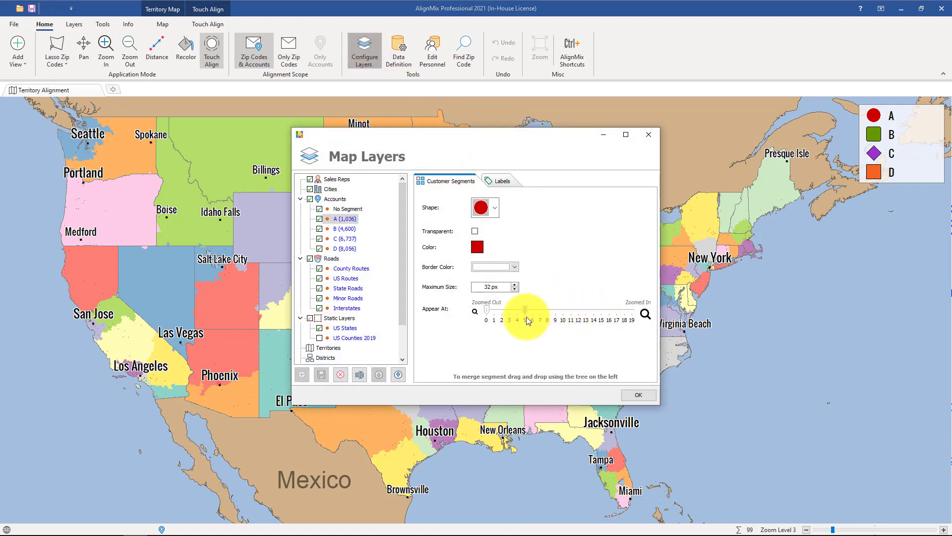
pyautogui.click(640, 394)
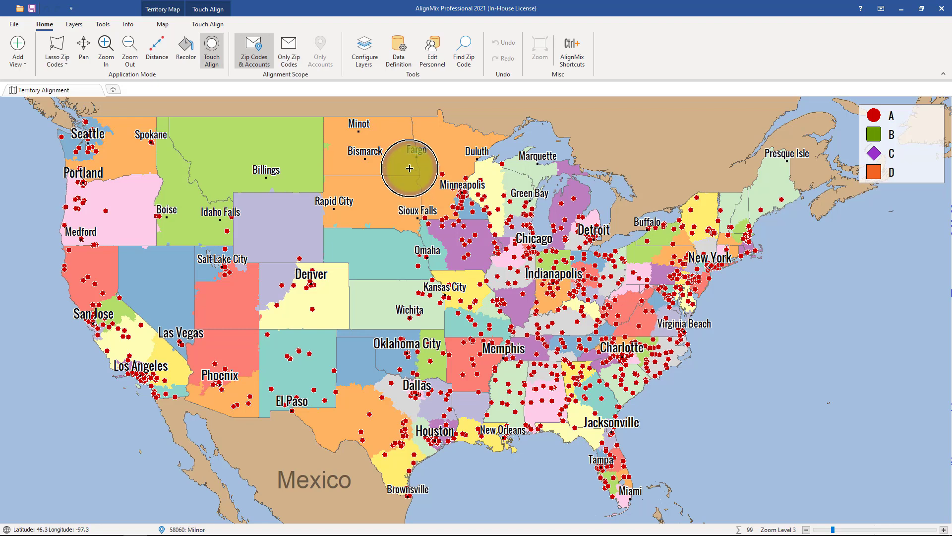
# - Hide the County Routes, US Routes, State Roads, Minor Roads and Interstates layers, and check the map up close
pyautogui.click(365, 49)
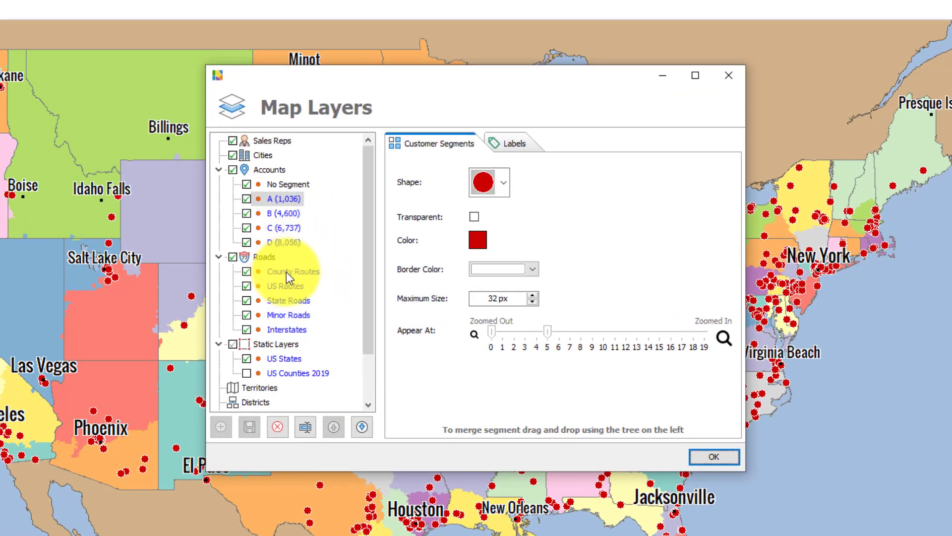
pyautogui.click(287, 272)
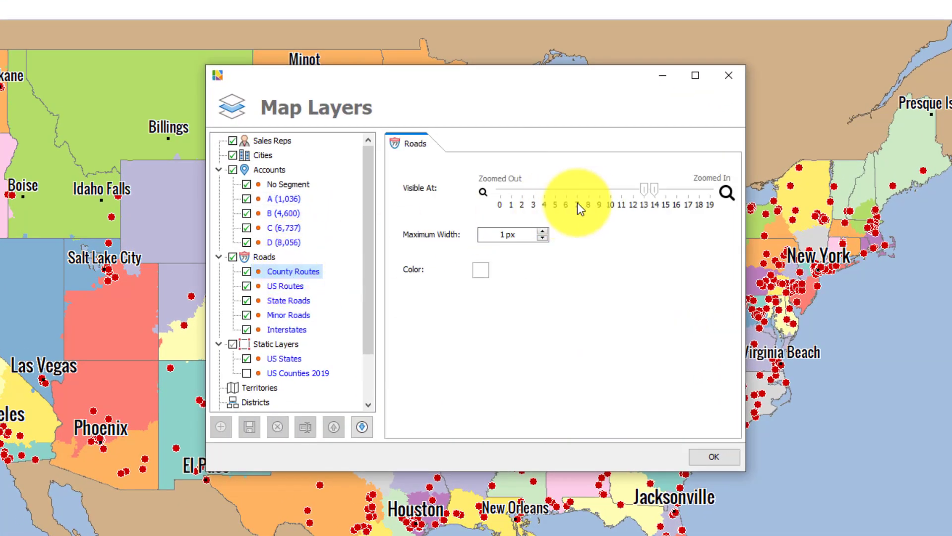
pyautogui.click(247, 285)
pyautogui.click(246, 301)
pyautogui.click(246, 314)
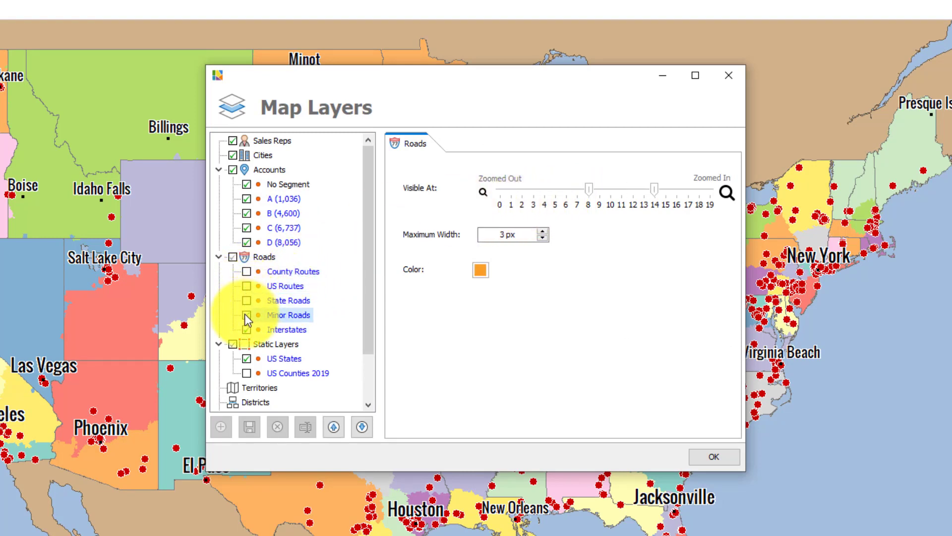
pyautogui.click(246, 329)
pyautogui.click(246, 329)
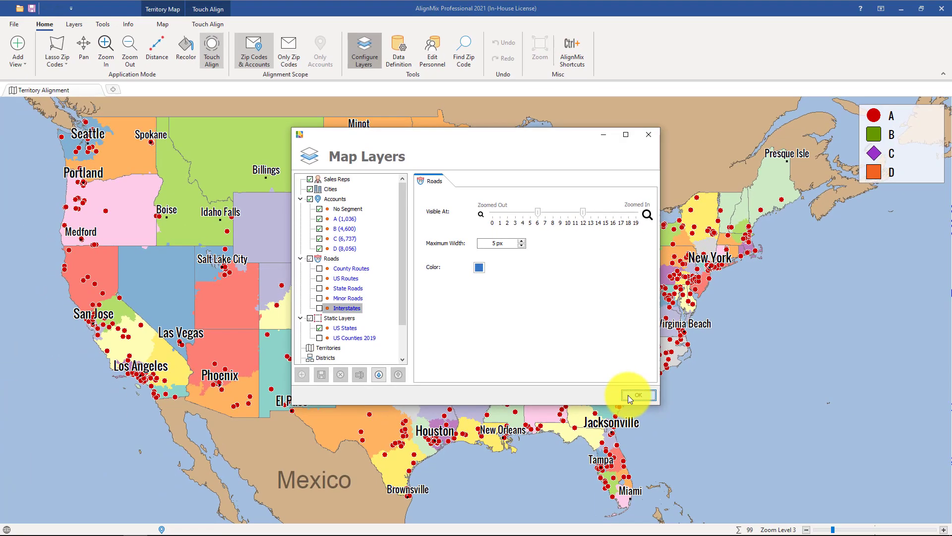
pyautogui.click(630, 397)
pyautogui.scroll(3, 472, 365)
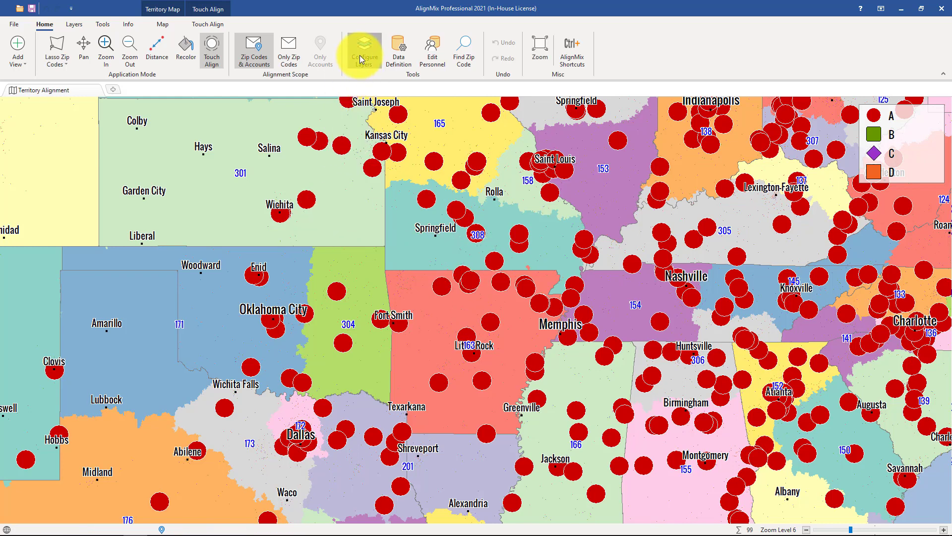
# - Show the Interstates, Minor Roads, State Roads, County Routes and US Routes layers on the territory map
pyautogui.click(377, 64)
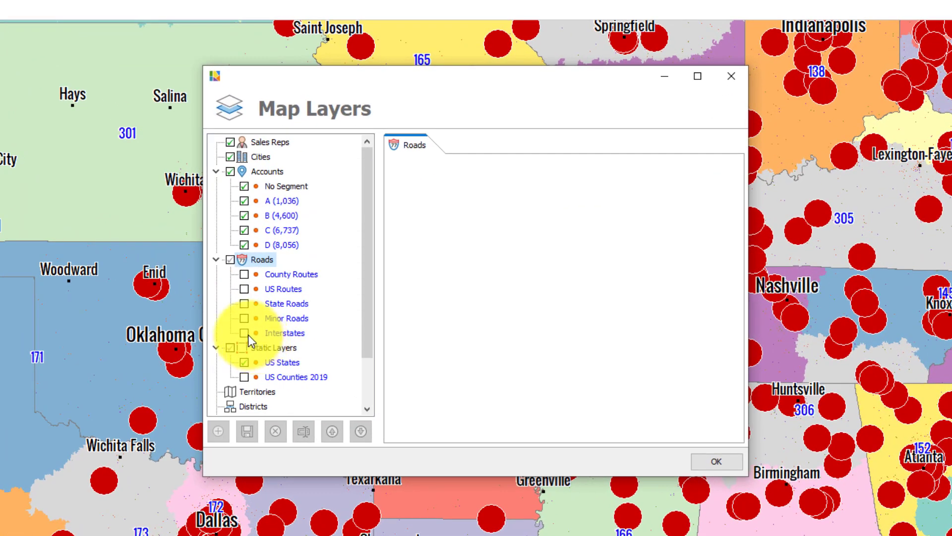
pyautogui.click(248, 334)
pyautogui.click(246, 316)
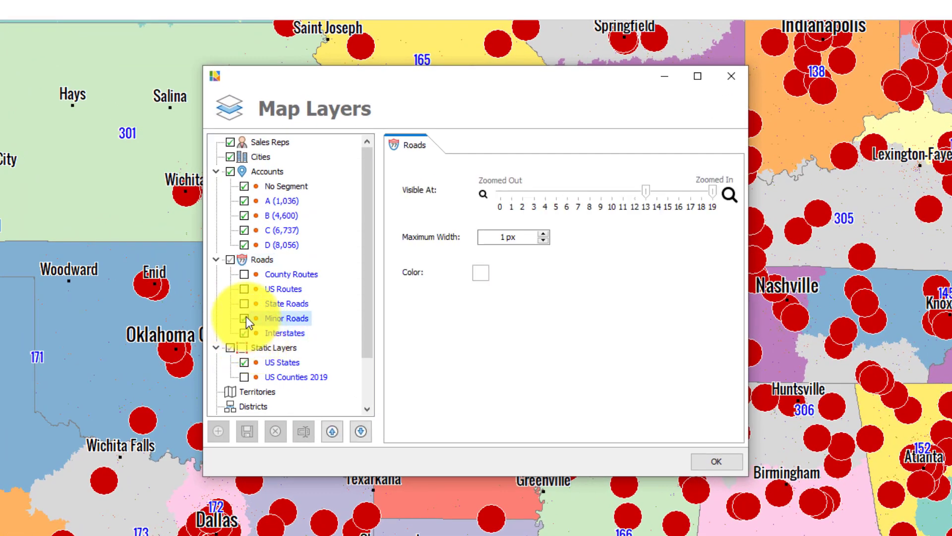
pyautogui.click(246, 309)
pyautogui.click(244, 274)
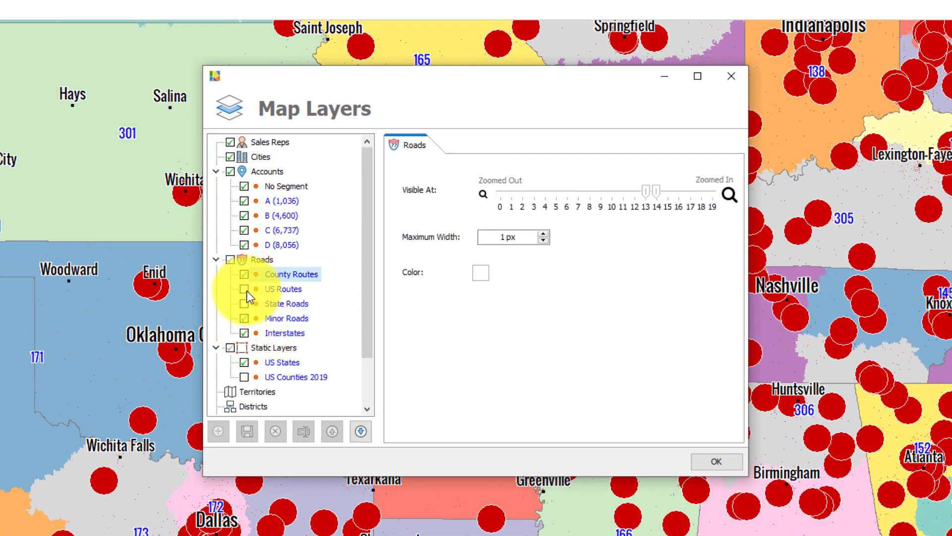
pyautogui.click(244, 288)
pyautogui.click(244, 304)
# - Review the US States static layer's settings and its available line colors
pyautogui.scroll(-2, 367, 305)
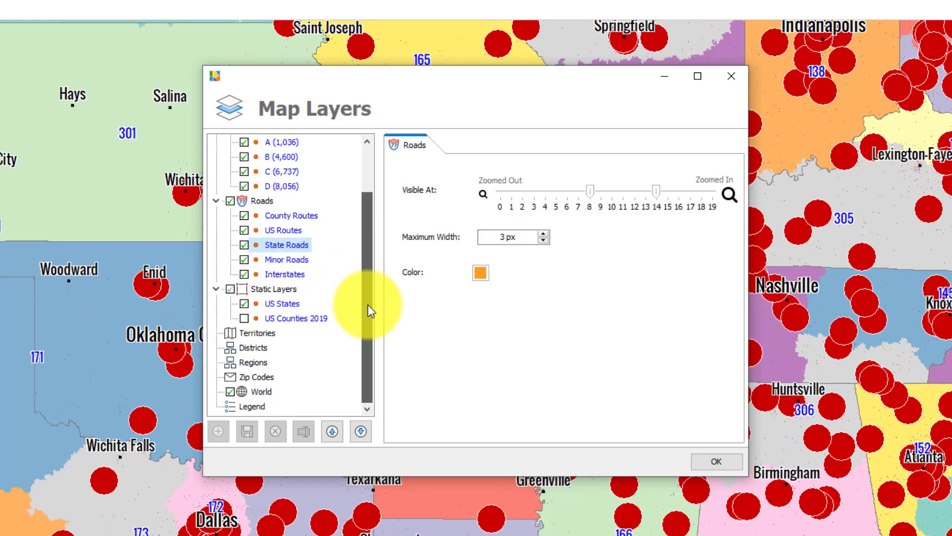
pyautogui.click(281, 304)
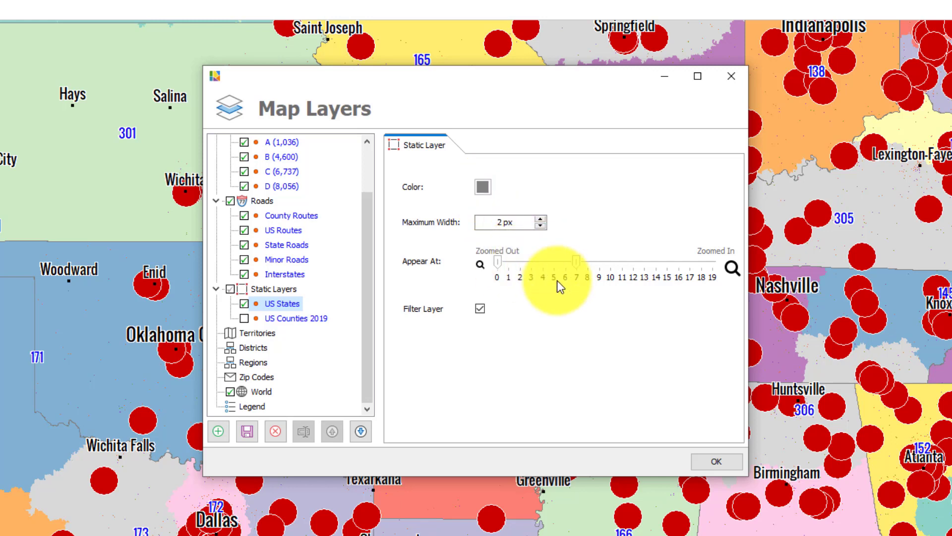
pyautogui.click(481, 188)
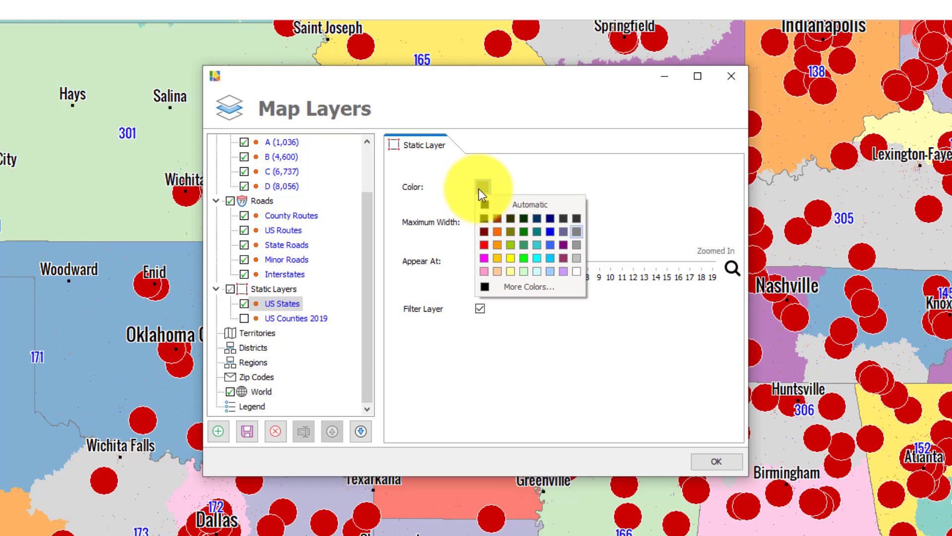
pyautogui.click(596, 192)
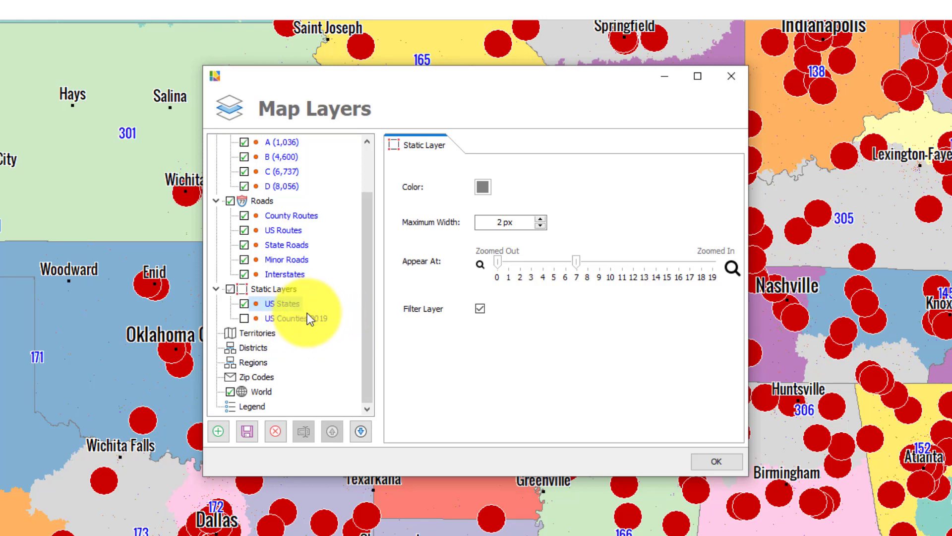
# - Set the territory labels' type to Territory Name
pyautogui.click(263, 336)
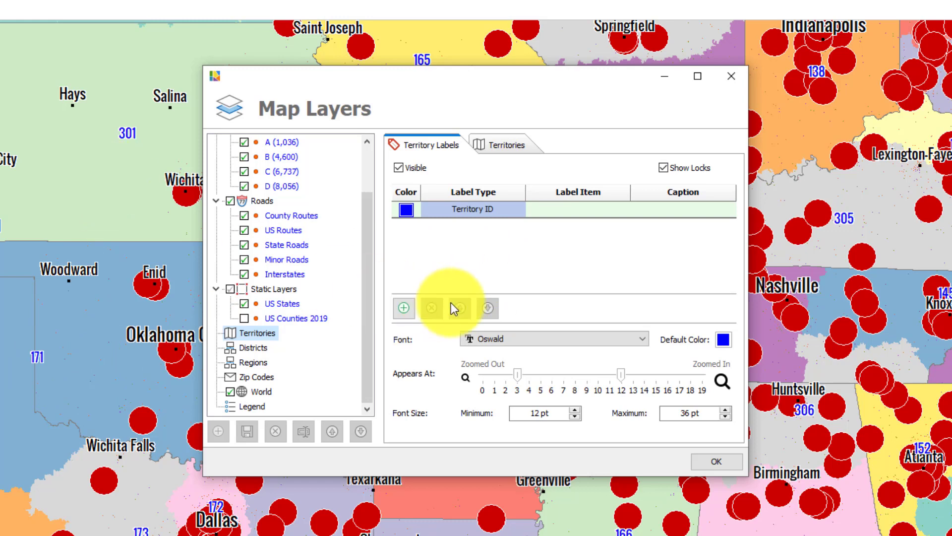
pyautogui.click(507, 210)
pyautogui.click(650, 258)
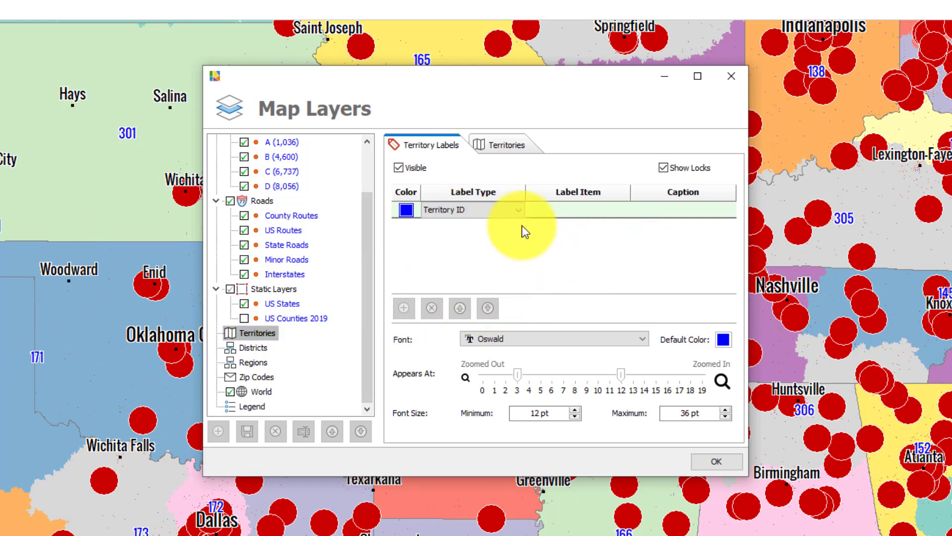
pyautogui.click(479, 214)
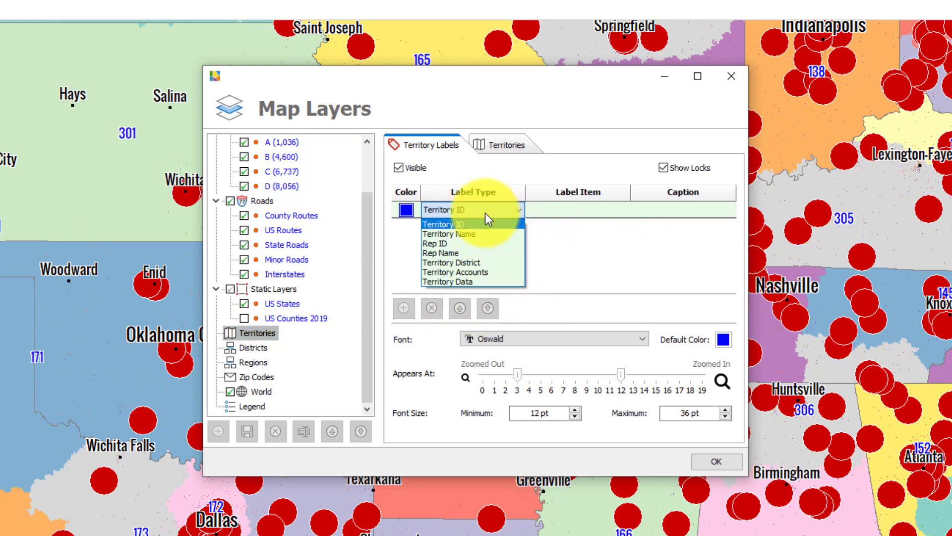
pyautogui.click(462, 232)
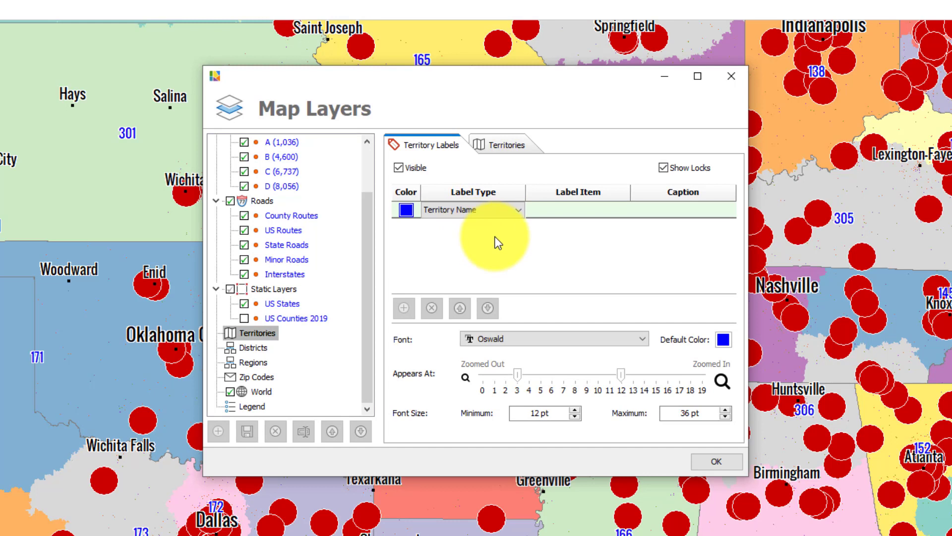
# - Add a Territory Data label for Sales 2019 with the caption "sales:"
pyautogui.click(404, 308)
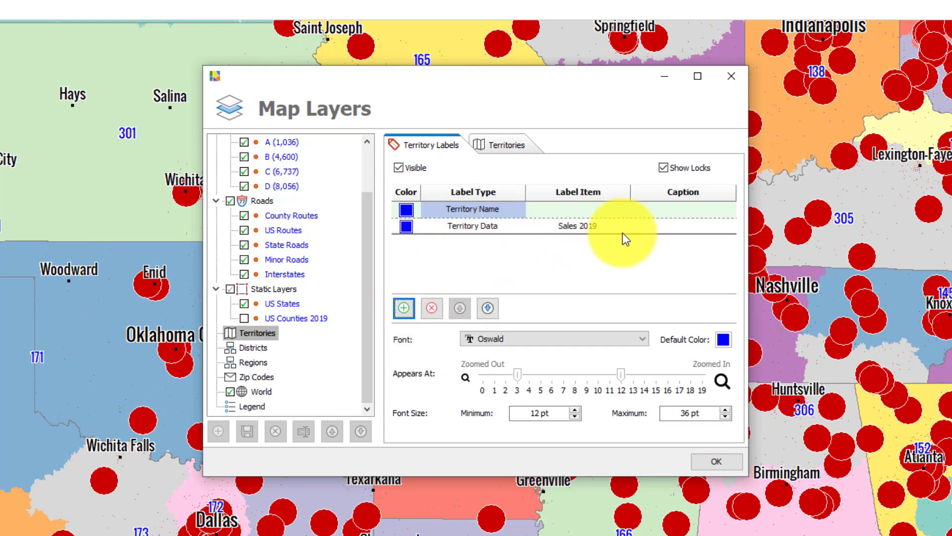
pyautogui.click(670, 222)
pyautogui.click(674, 223)
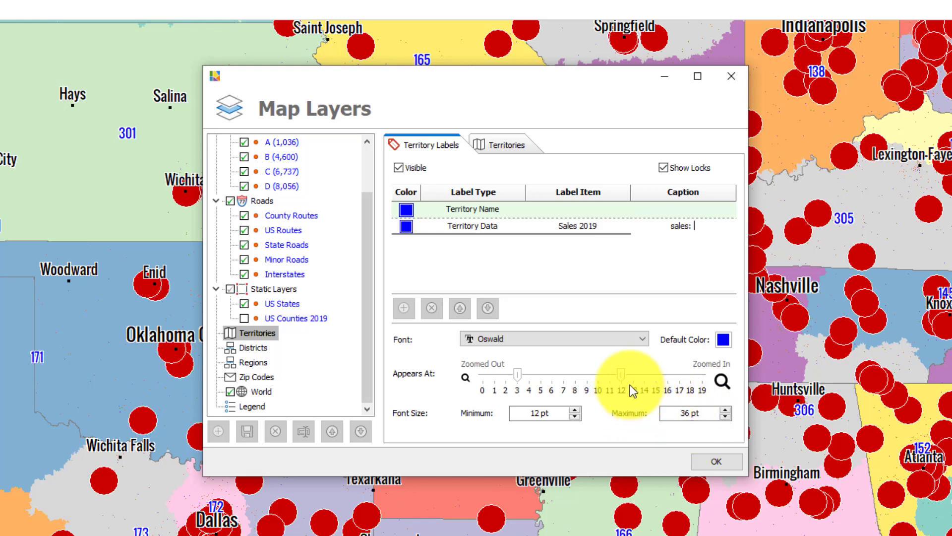
# - Color the territory sales label red and apply the label settings to the map
pyautogui.click(410, 226)
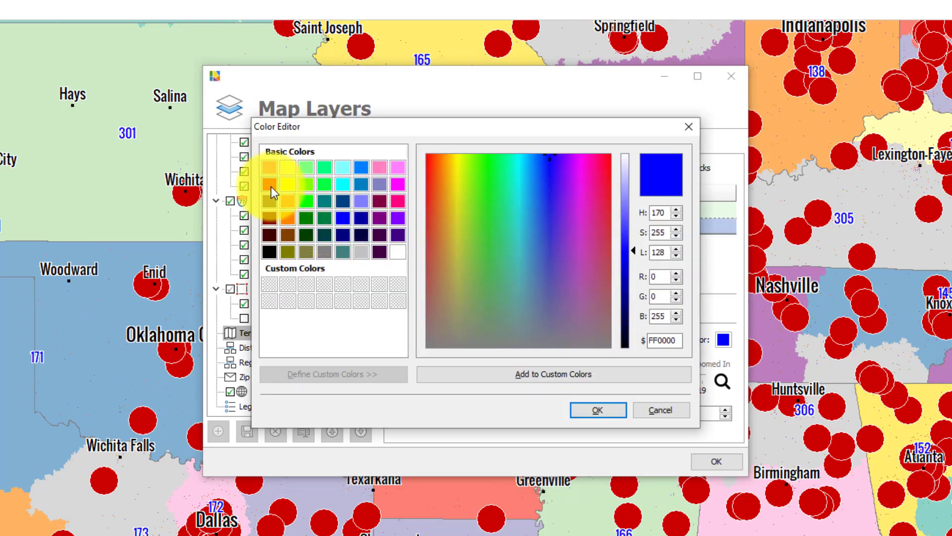
pyautogui.click(271, 187)
pyautogui.click(598, 410)
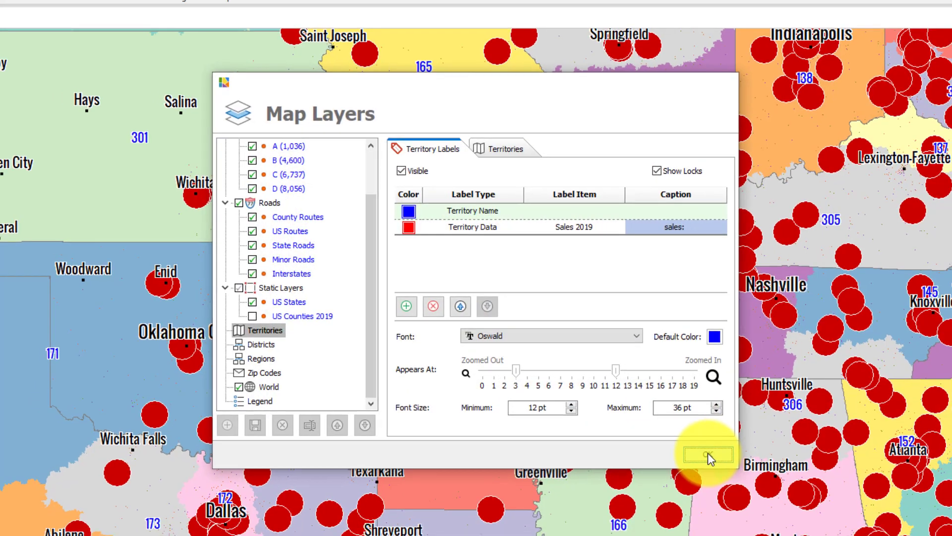
pyautogui.click(707, 454)
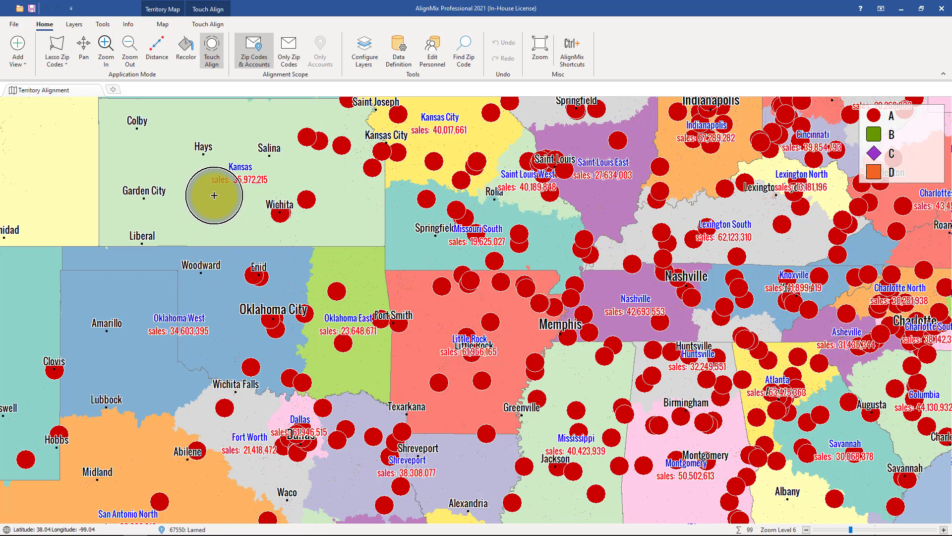
# - Reassign the northern part of the Oklahoma West territory to Kansas with Touch Align
pyautogui.moveTo(214, 198)
pyautogui.mouseDown()
pyautogui.moveTo(213, 257)
pyautogui.moveTo(255, 270)
pyautogui.moveTo(159, 253)
pyautogui.moveTo(130, 279)
pyautogui.moveTo(184, 287)
pyautogui.moveTo(154, 319)
pyautogui.moveTo(171, 308)
pyautogui.moveTo(143, 272)
pyautogui.moveTo(111, 288)
pyautogui.moveTo(152, 315)
pyautogui.moveTo(198, 323)
pyautogui.moveTo(171, 330)
pyautogui.moveTo(200, 284)
pyautogui.mouseUp()
# - Make the district boundaries visible on the territory map and color them magenta
pyautogui.click(366, 60)
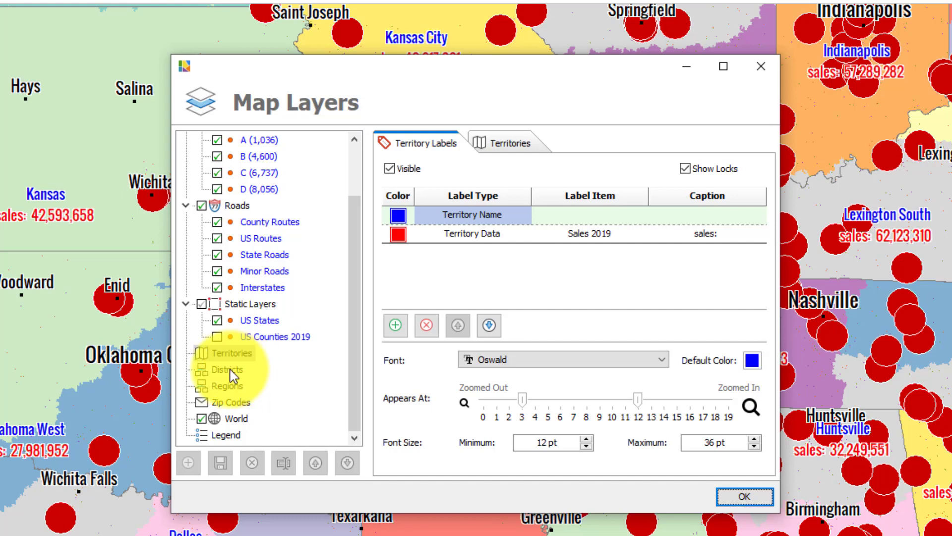
pyautogui.click(231, 370)
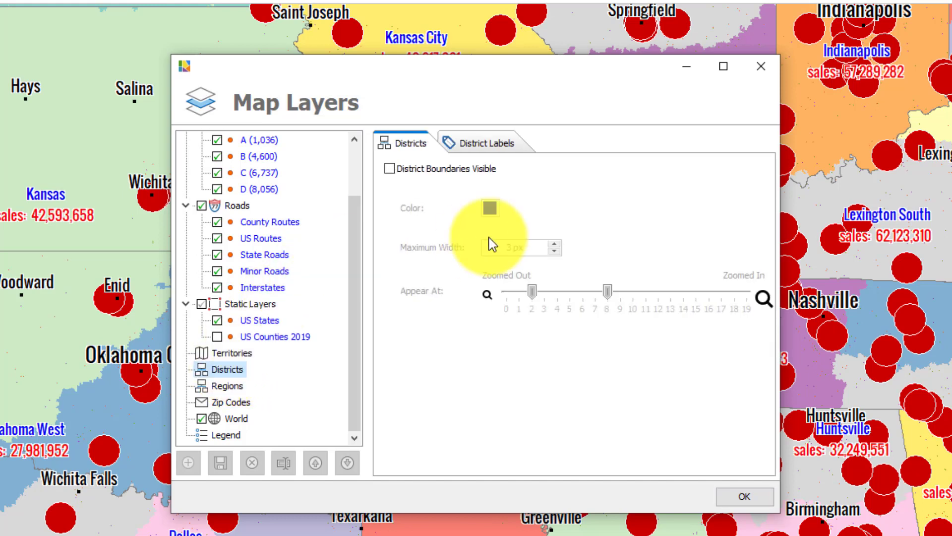
pyautogui.click(389, 169)
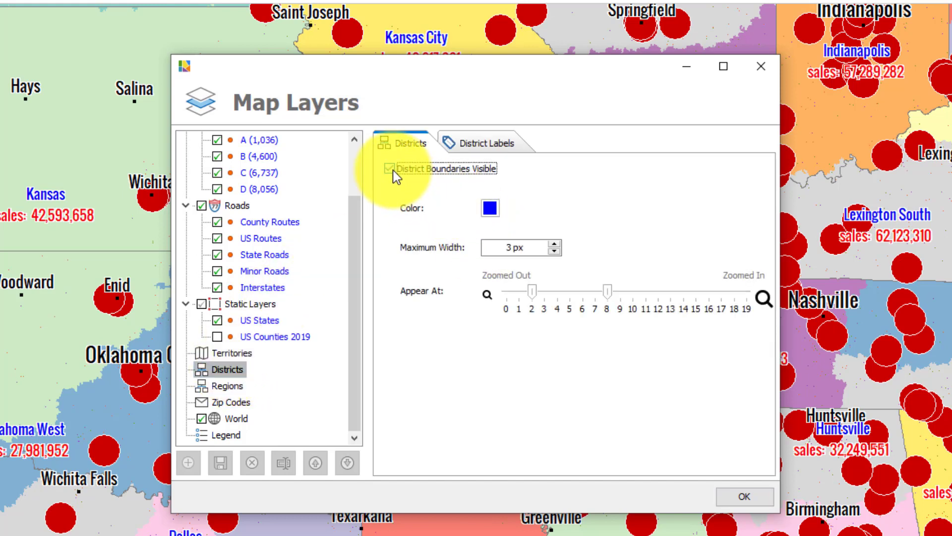
pyautogui.click(490, 208)
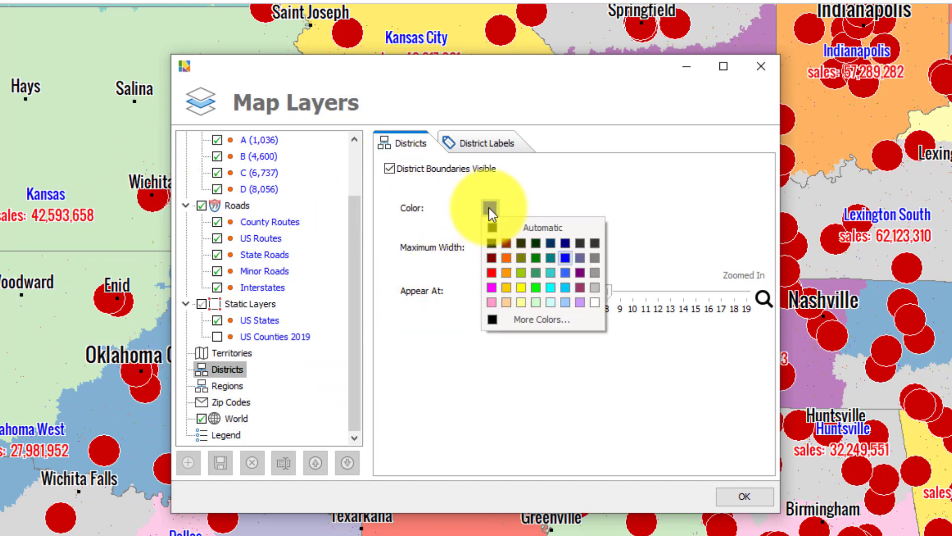
pyautogui.click(495, 288)
# - Set the district boundaries' maximum width to 8 px, make them appear from zoom level 0, and apply
pyautogui.click(554, 244)
pyautogui.click(554, 244)
pyautogui.click(554, 244)
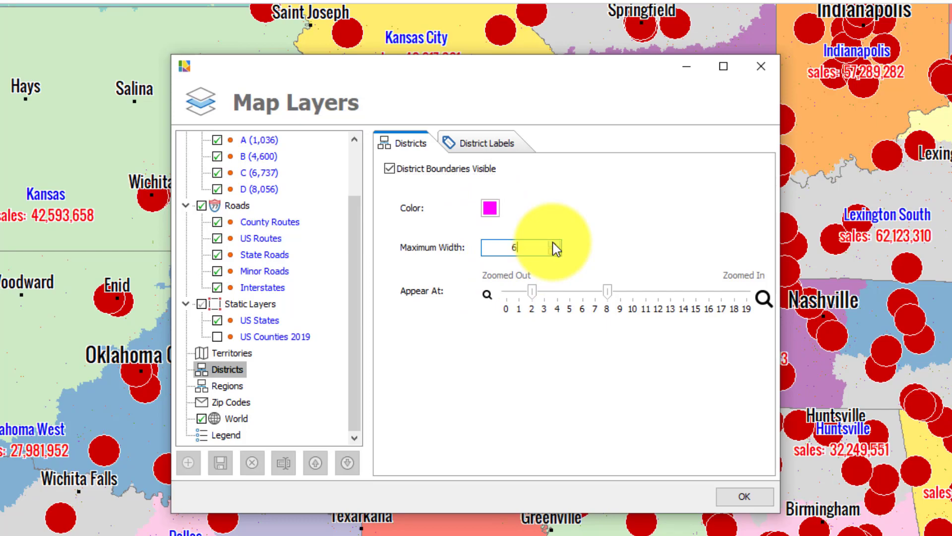
pyautogui.click(554, 243)
pyautogui.click(555, 244)
pyautogui.moveTo(532, 291); pyautogui.dragTo(508, 306)
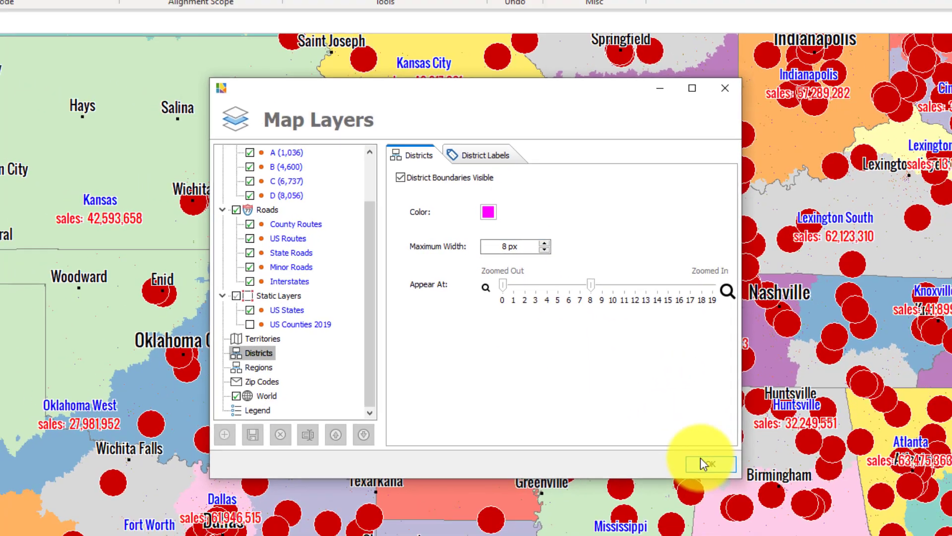
pyautogui.click(701, 462)
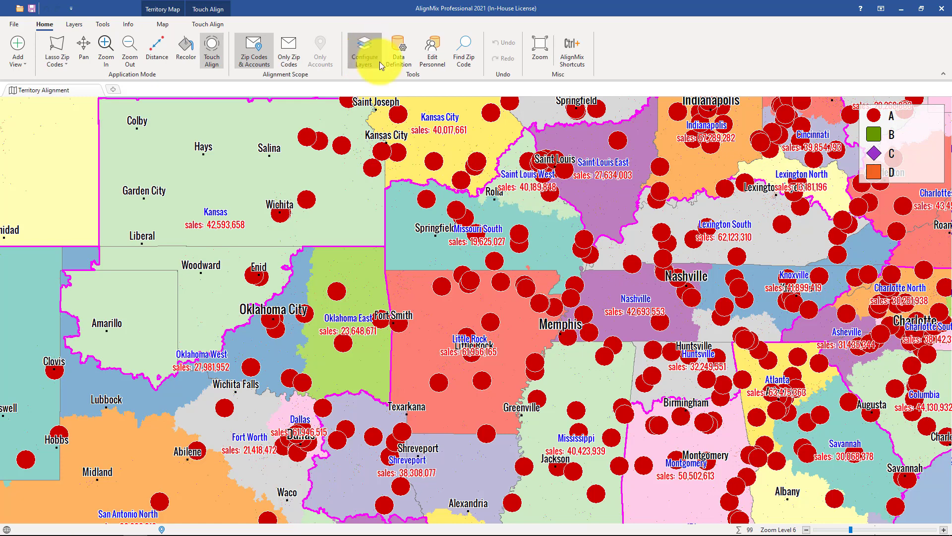
# - Add a District Alignment map view and bring the western and central districts into view
pyautogui.click(115, 90)
pyautogui.click(166, 168)
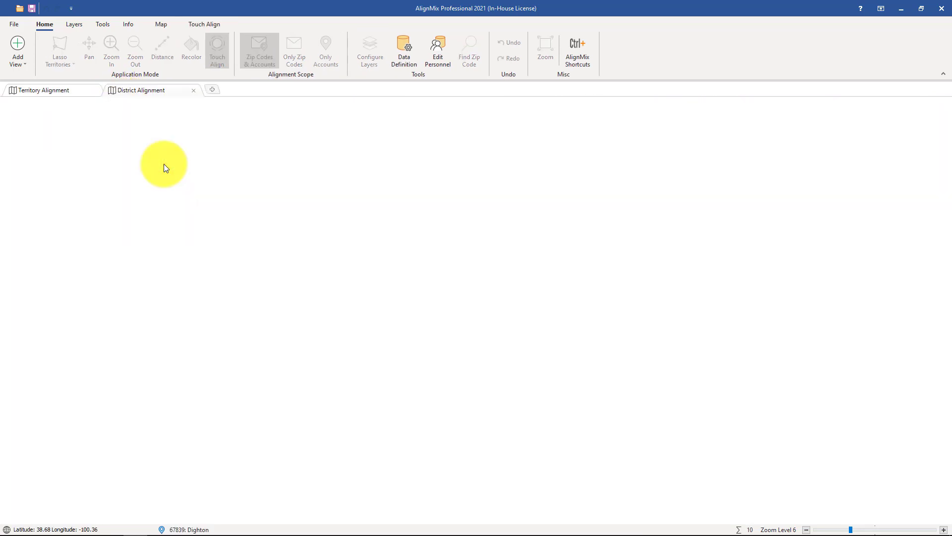
pyautogui.scroll(-1, 404, 283)
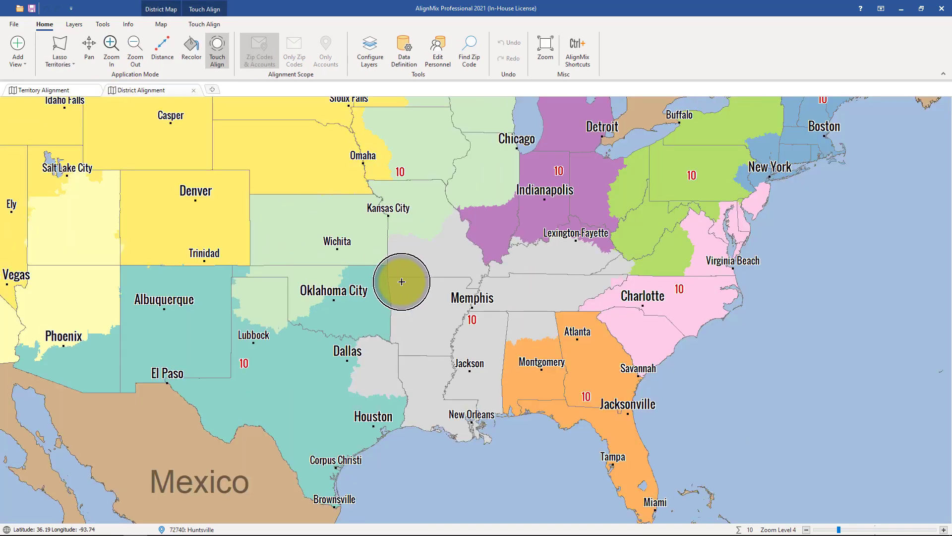
pyautogui.click(89, 50)
pyautogui.moveTo(263, 187); pyautogui.dragTo(413, 276)
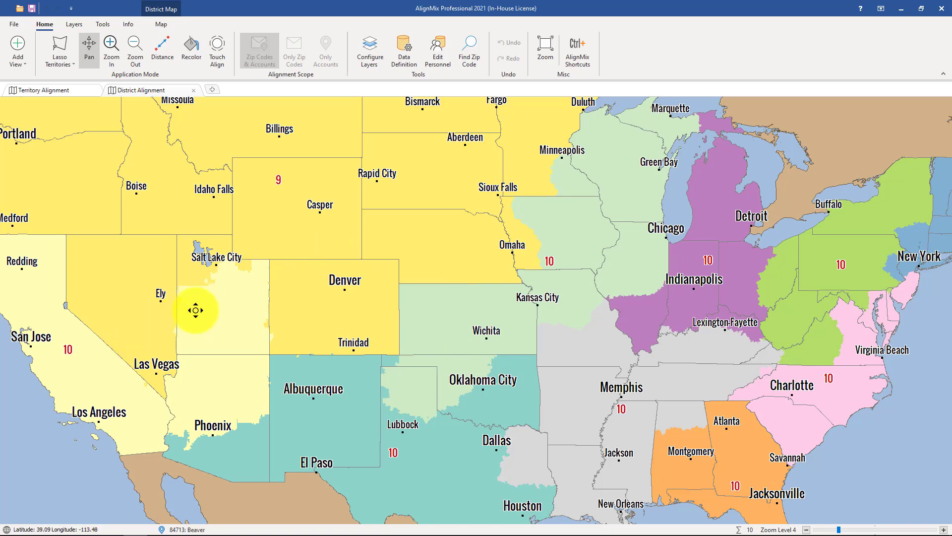
# - Set the district labels' type to District Name on the district map and apply it
pyautogui.click(373, 61)
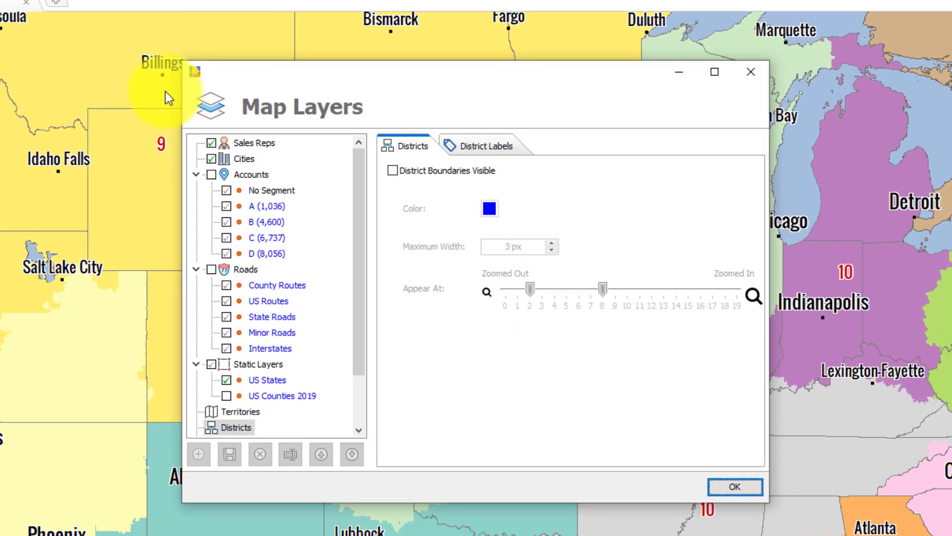
pyautogui.scroll(-1, 268, 271)
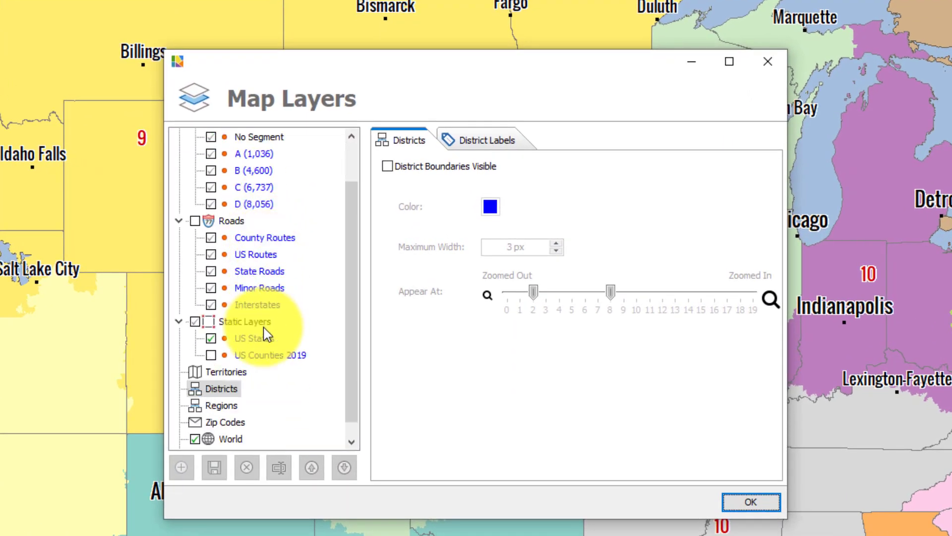
pyautogui.click(488, 140)
pyautogui.click(489, 220)
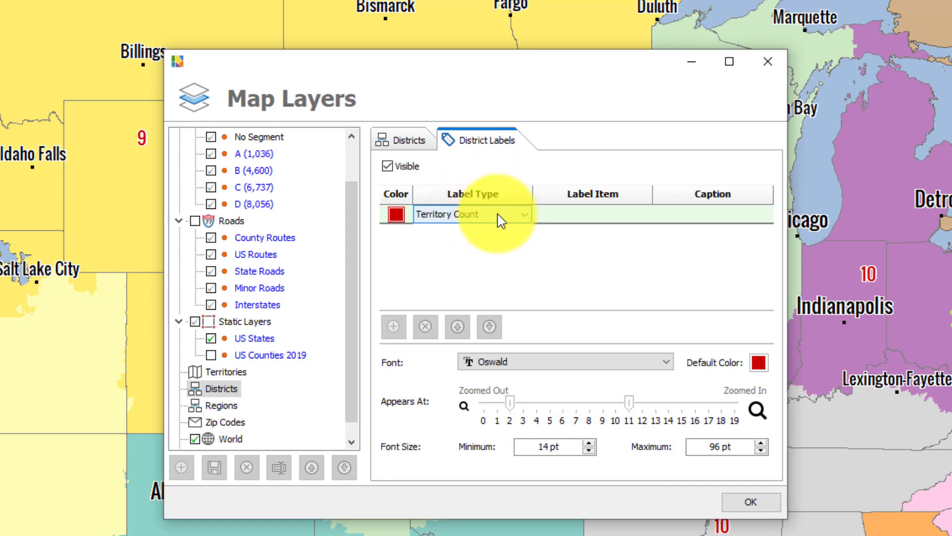
pyautogui.click(495, 219)
pyautogui.click(442, 242)
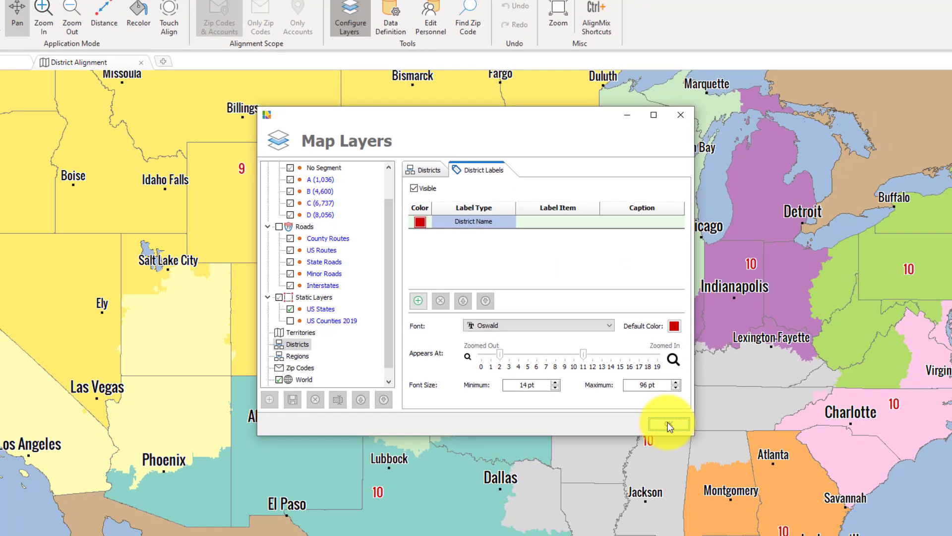
pyautogui.click(746, 497)
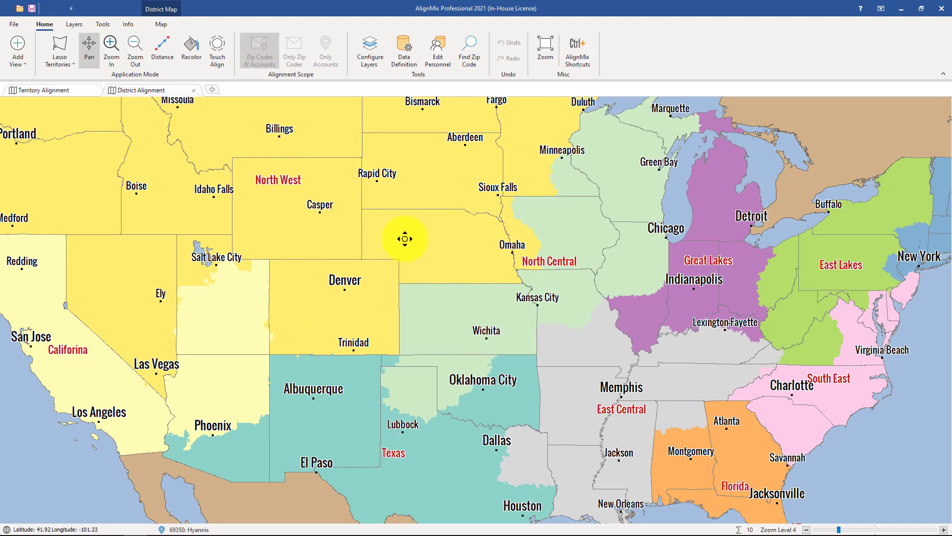
# - Add a District Data label for Sales 2019 below the district name and apply it to the map
pyautogui.click(377, 59)
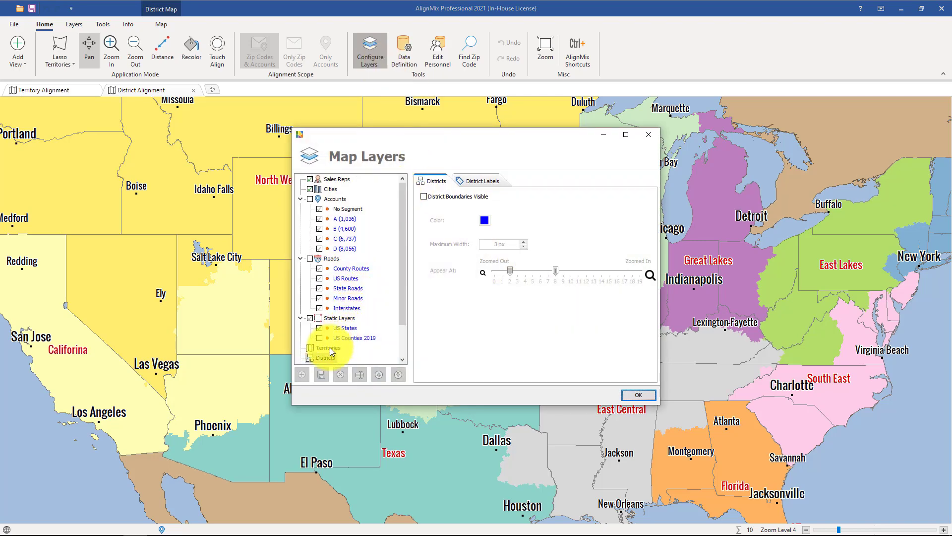
pyautogui.click(474, 182)
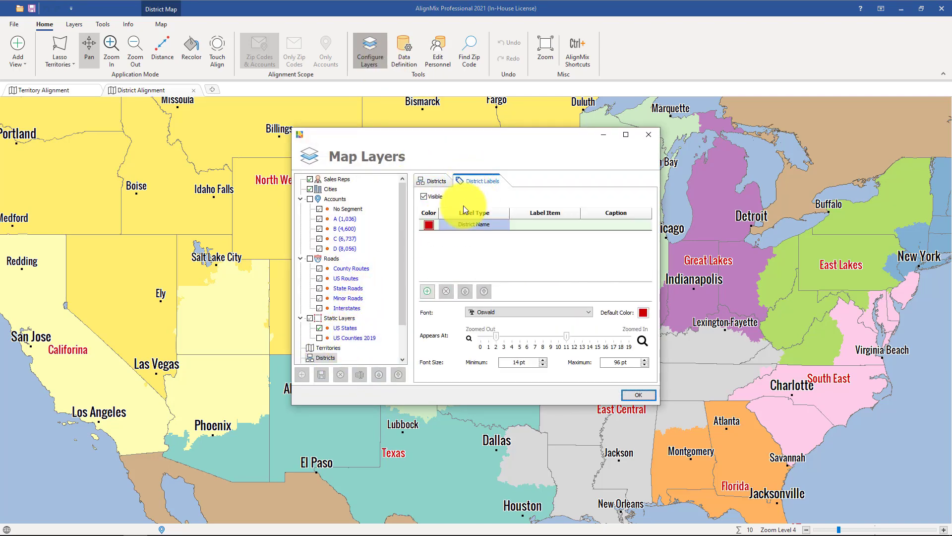
pyautogui.click(427, 294)
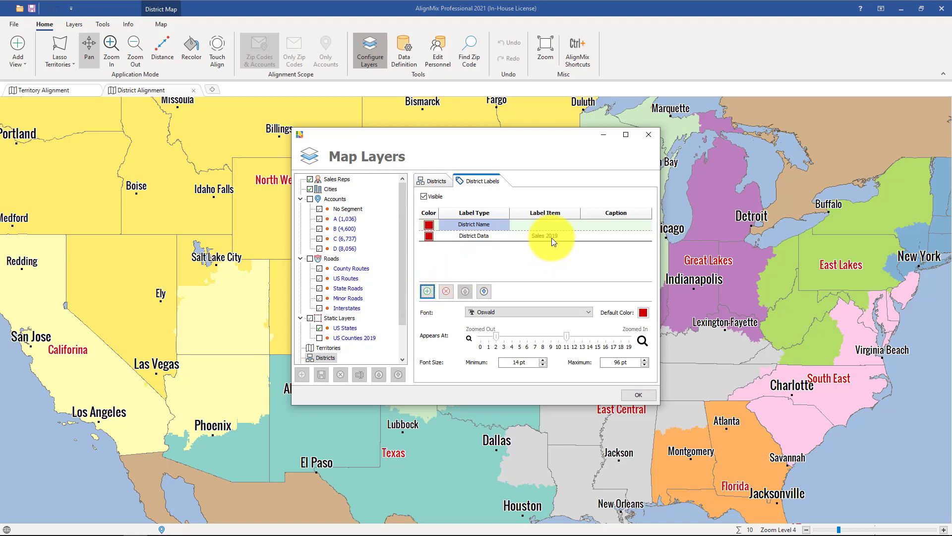
pyautogui.click(637, 395)
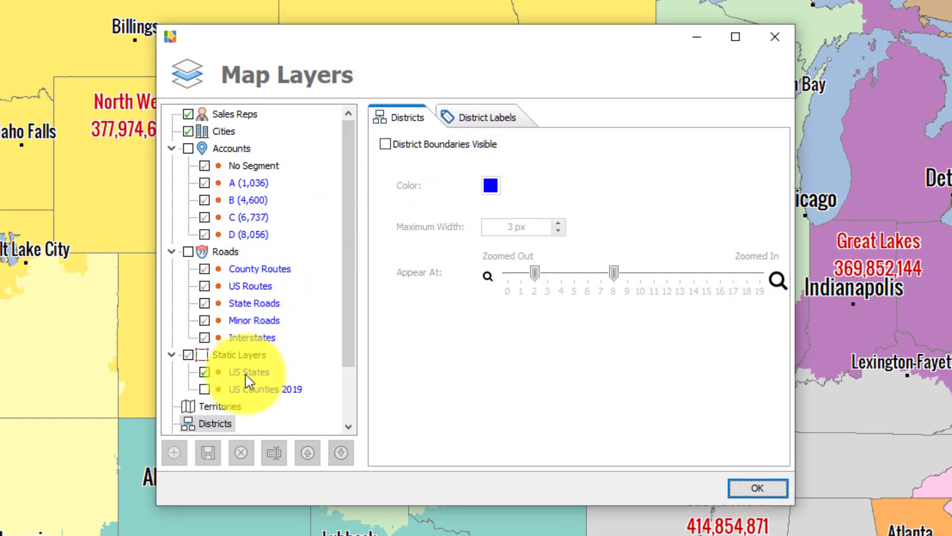
# - Make the territory boundaries visible on the district map, set their color to turquoise, and apply
pyautogui.click(225, 405)
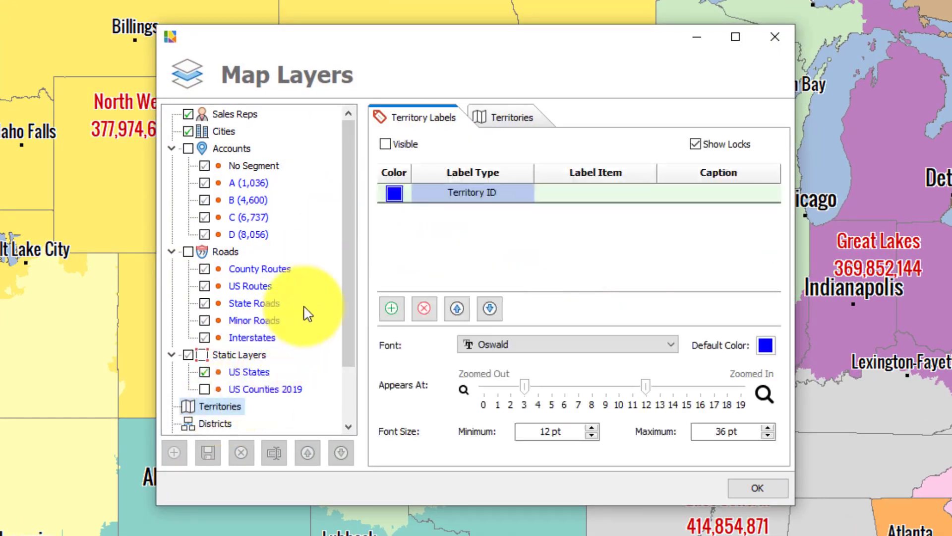
pyautogui.click(516, 118)
pyautogui.click(386, 145)
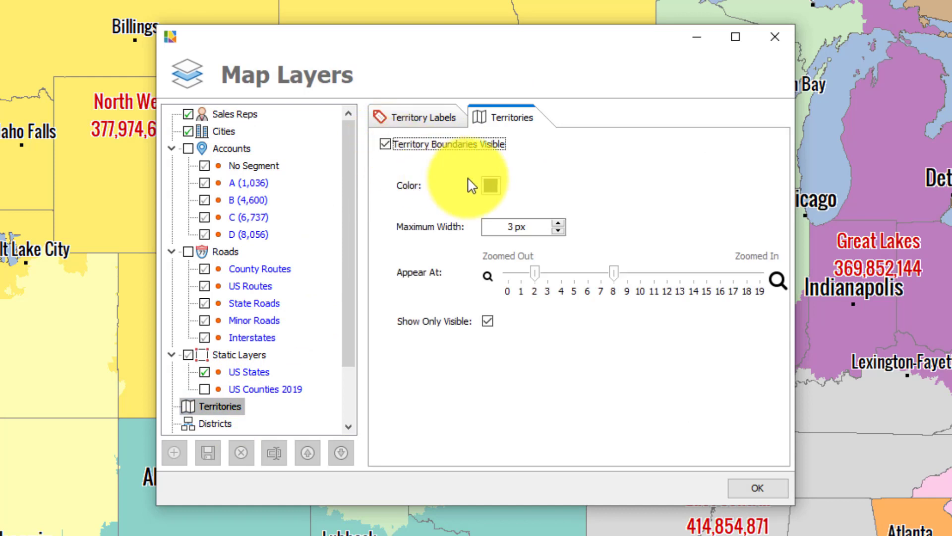
pyautogui.click(489, 187)
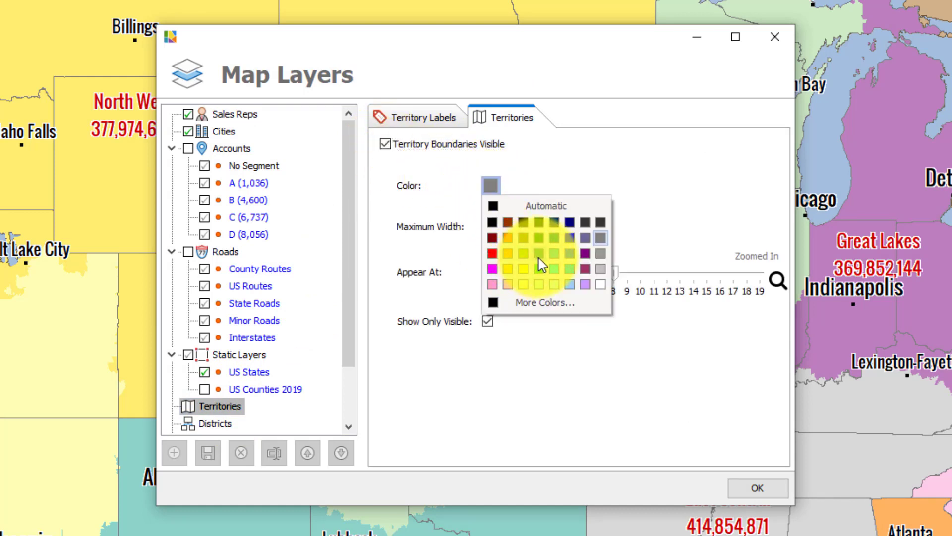
pyautogui.click(554, 253)
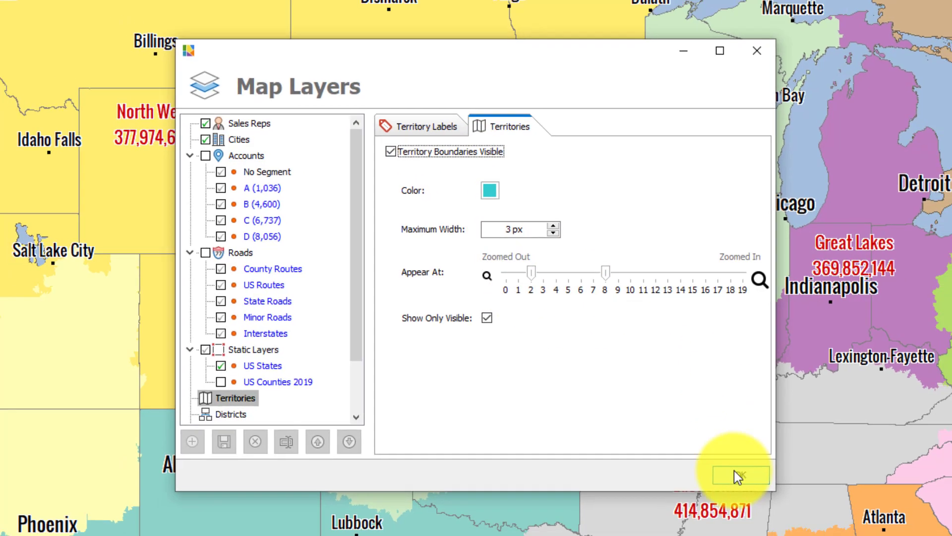
pyautogui.click(744, 486)
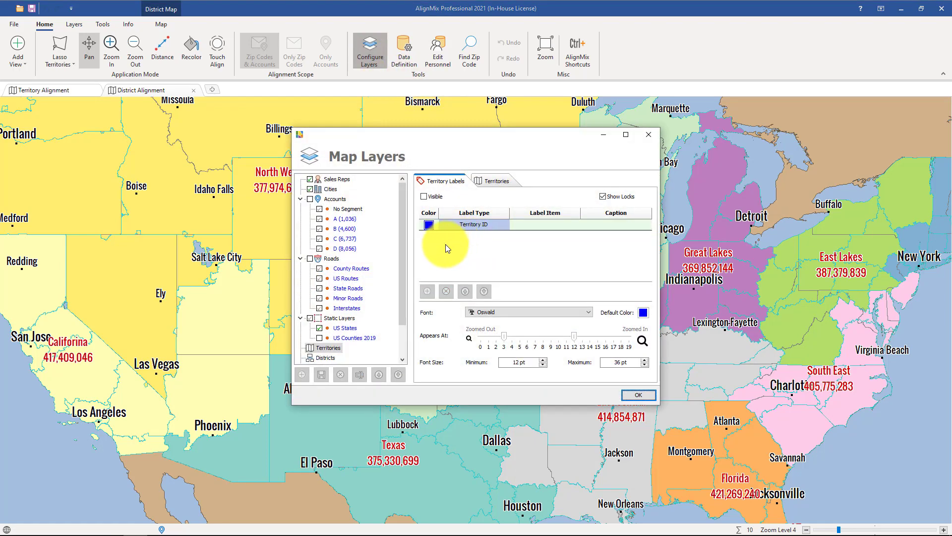
# - Make the Territory ID labels visible on the district map and apply
pyautogui.click(424, 199)
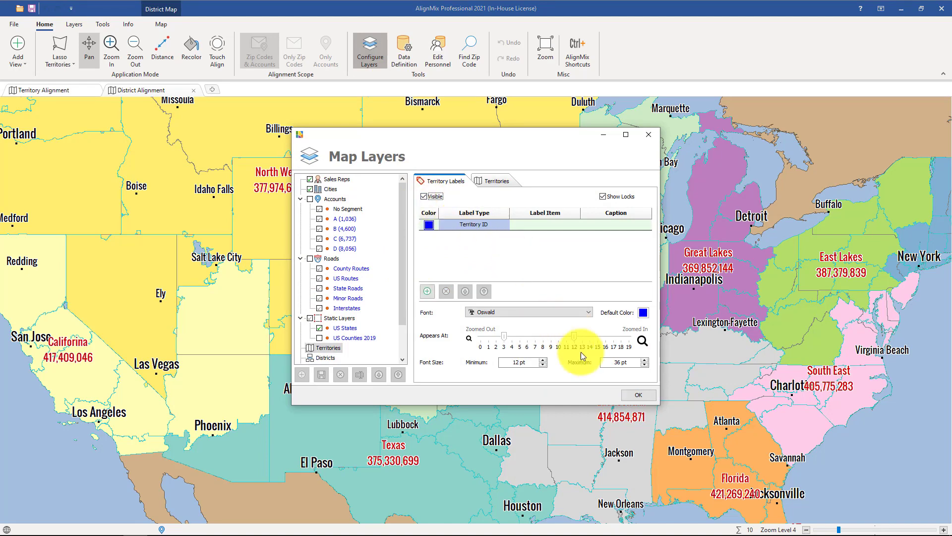
pyautogui.click(637, 396)
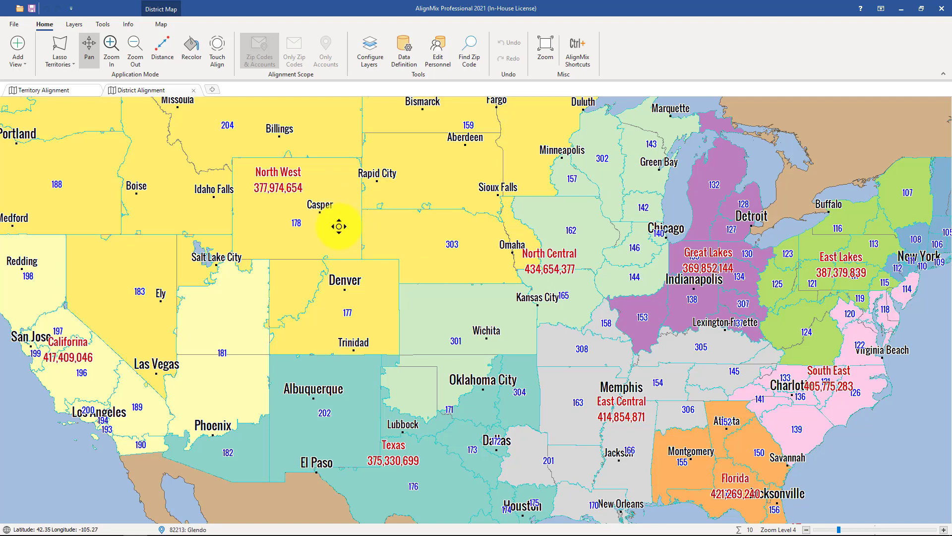
# - Review the district map's Regions, Zip Codes and World layer settings, including the available zip code label types
pyautogui.click(373, 57)
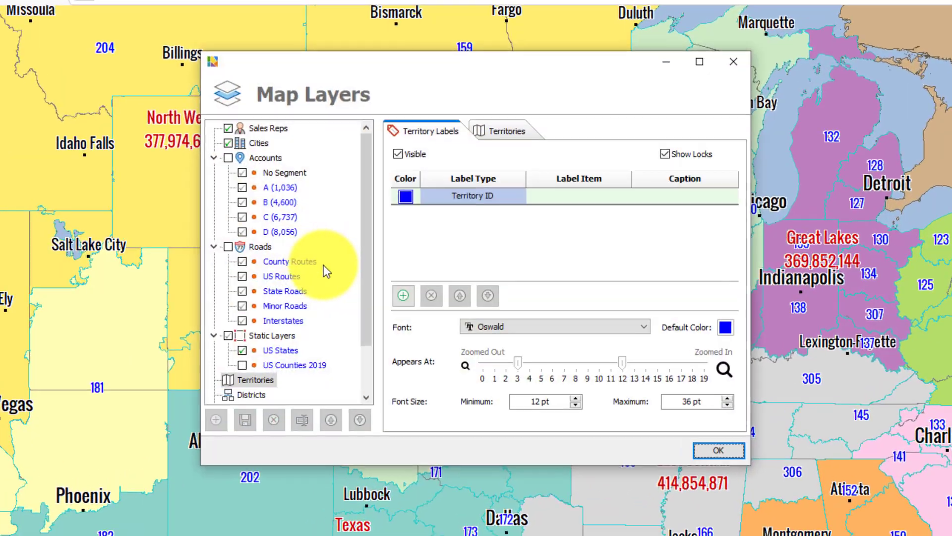
pyautogui.scroll(-3, 323, 267)
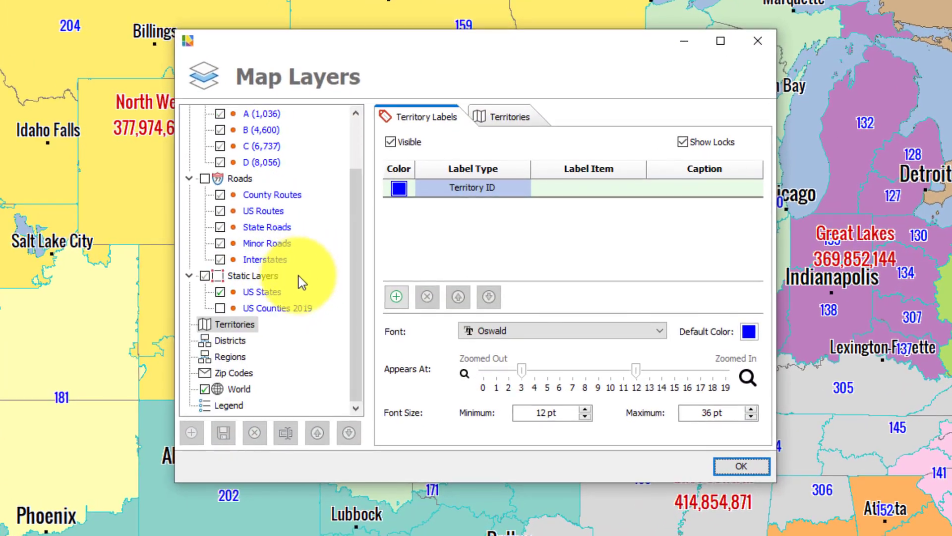
pyautogui.click(237, 338)
pyautogui.click(233, 356)
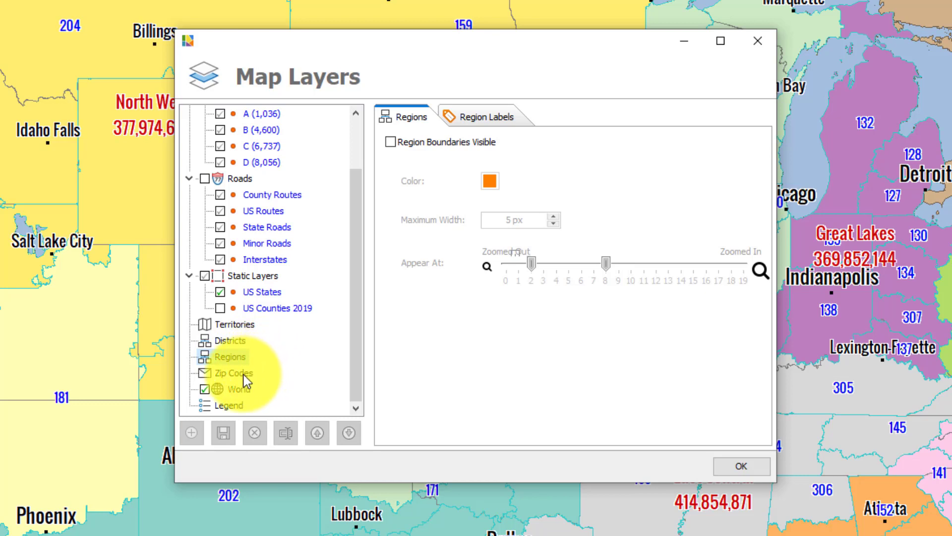
pyautogui.click(244, 375)
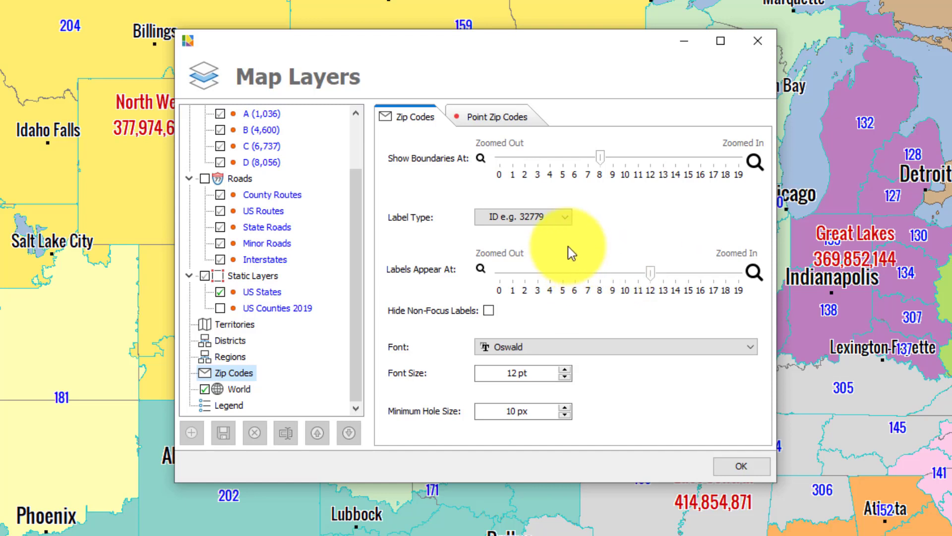
pyautogui.click(546, 228)
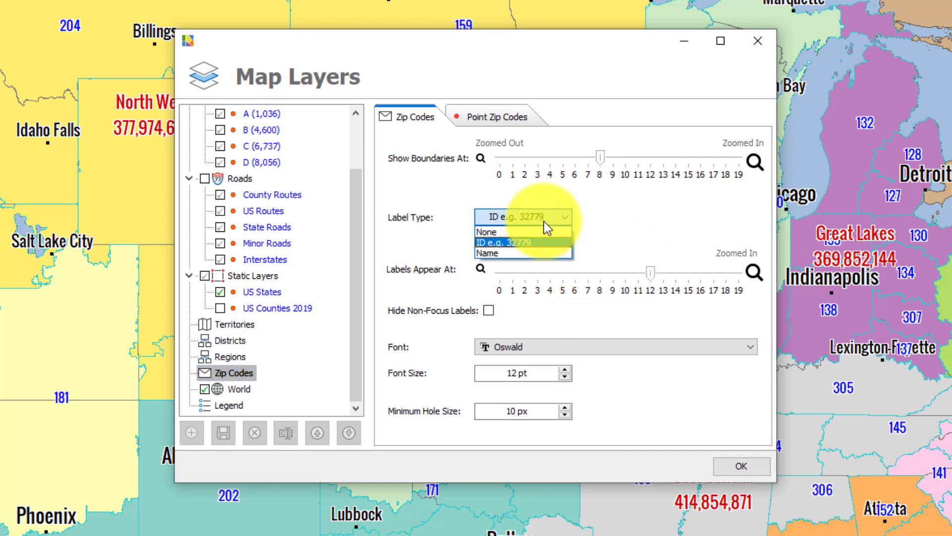
pyautogui.click(632, 223)
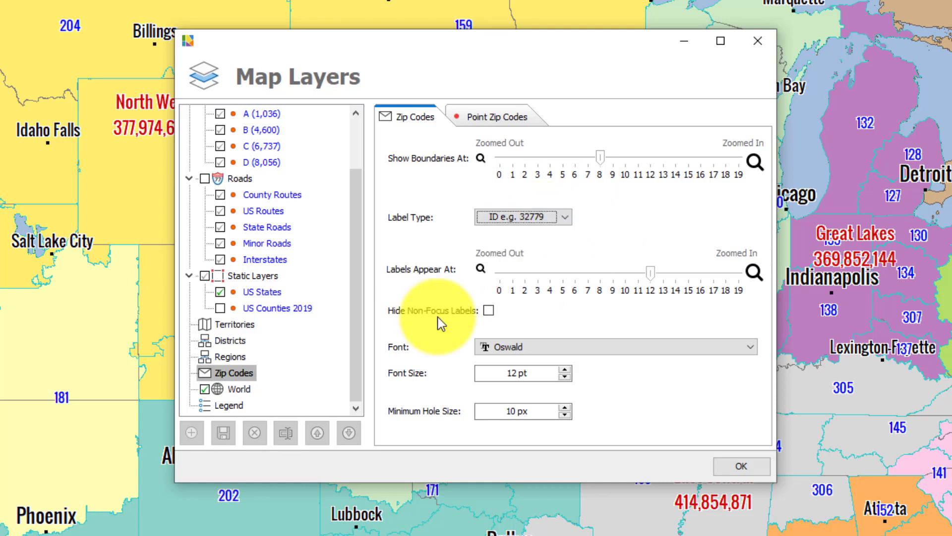
pyautogui.click(239, 389)
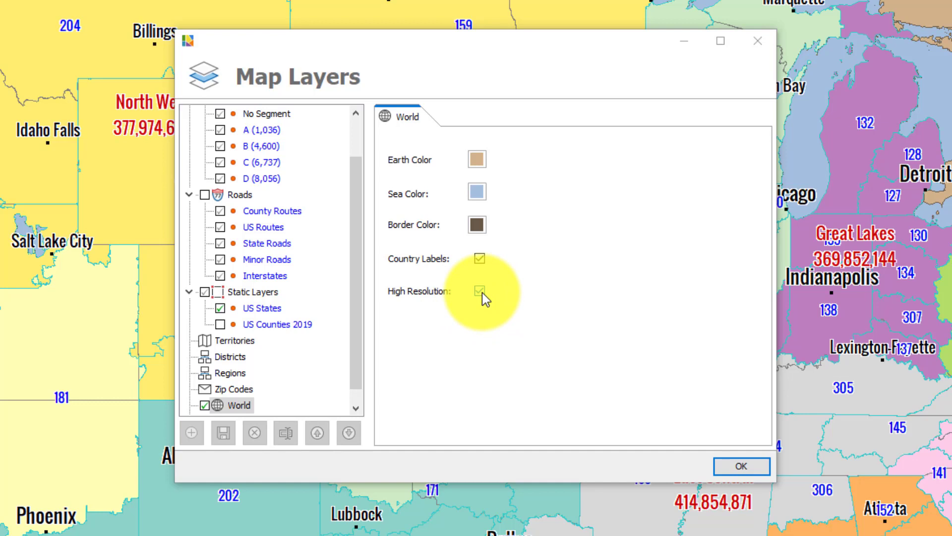
# - Make the legend visible on the district map and apply
pyautogui.click(232, 410)
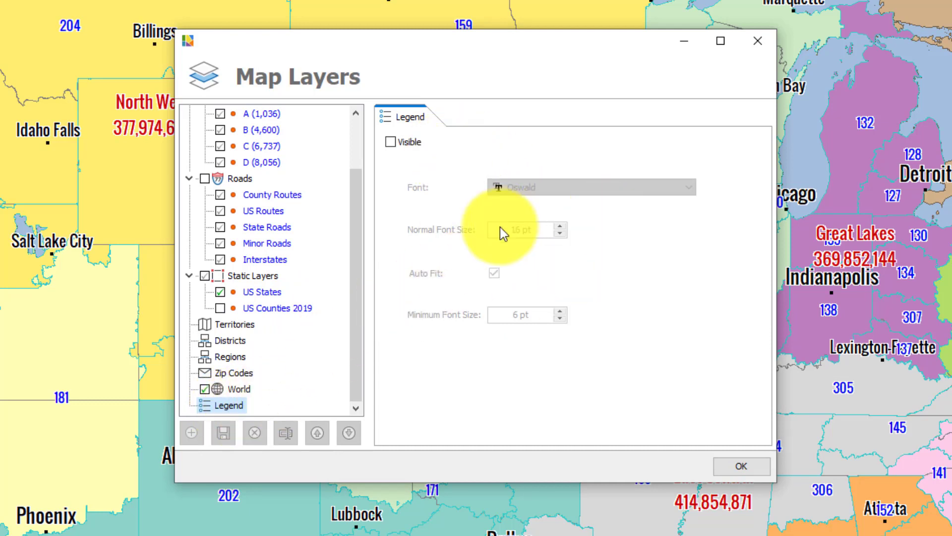
pyautogui.click(392, 142)
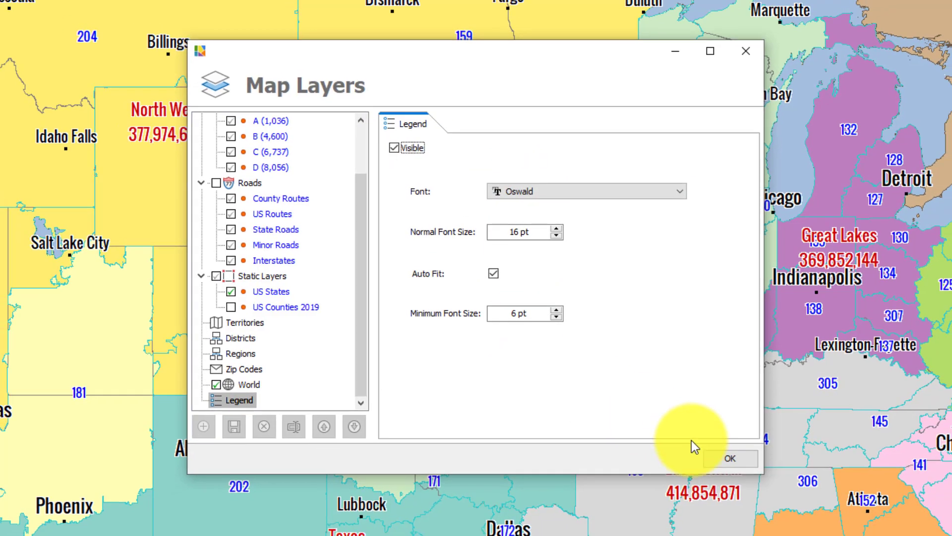
pyautogui.click(741, 466)
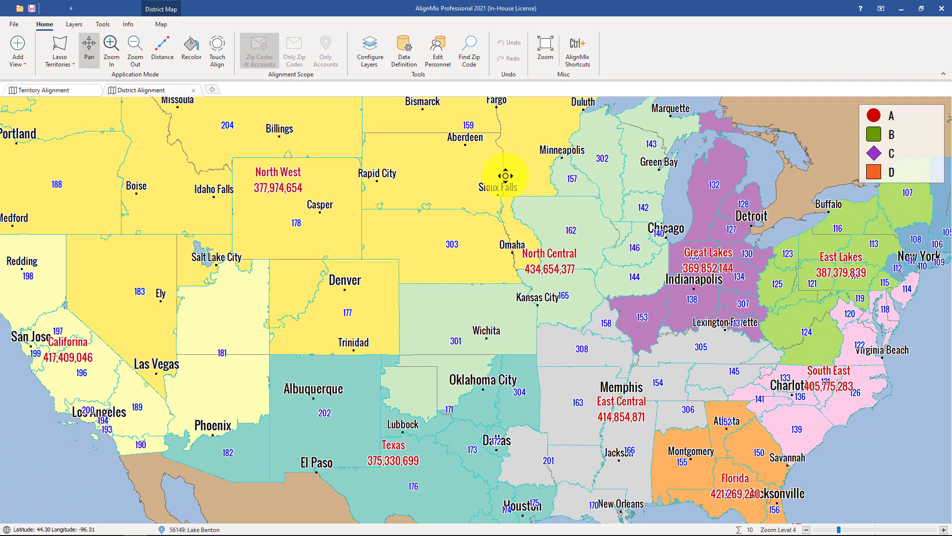
# - Switch to the Territory Alignment map and review its legend's font, normal font size and Auto Fit settings
pyautogui.click(66, 97)
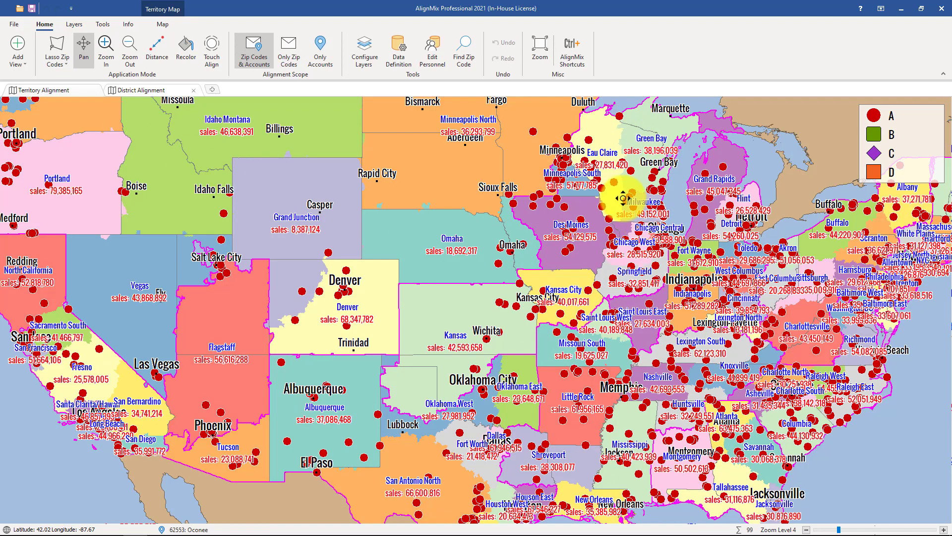
pyautogui.click(365, 52)
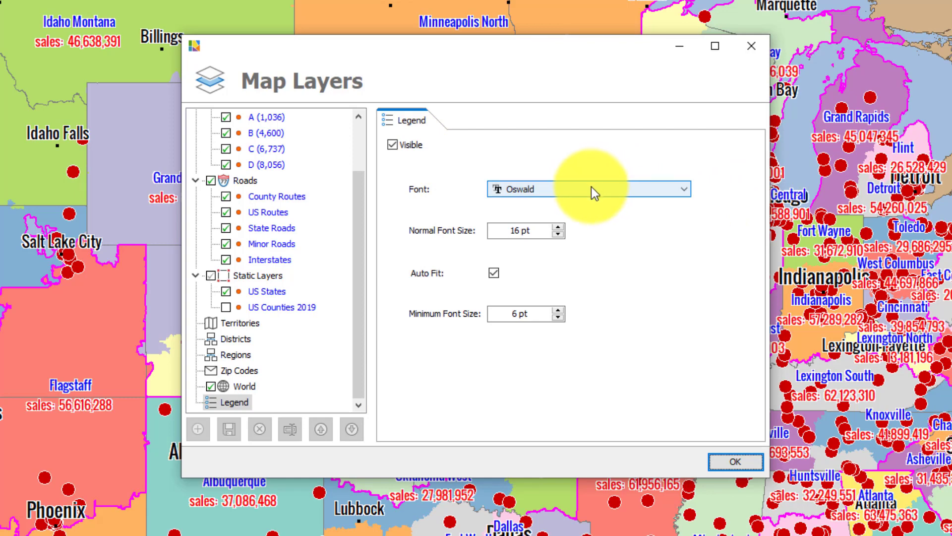
pyautogui.click(531, 230)
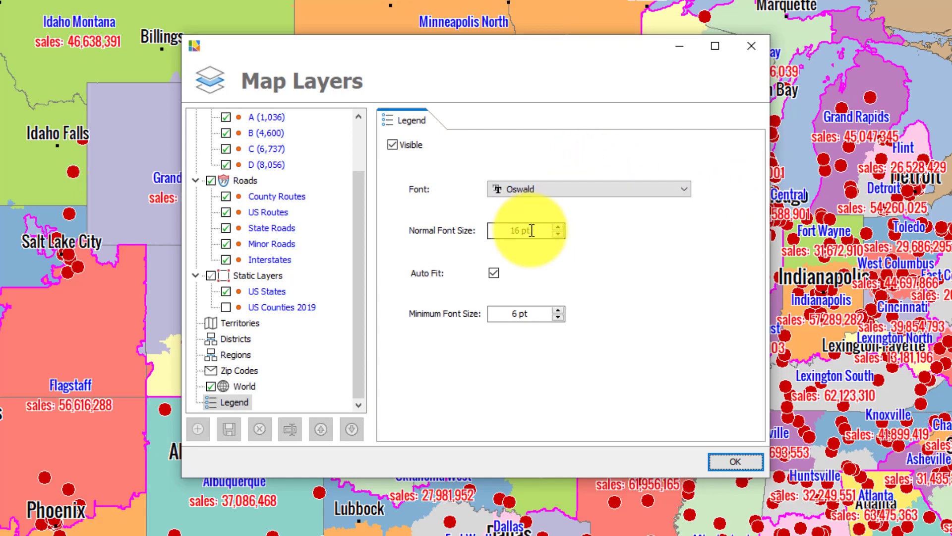
pyautogui.click(495, 273)
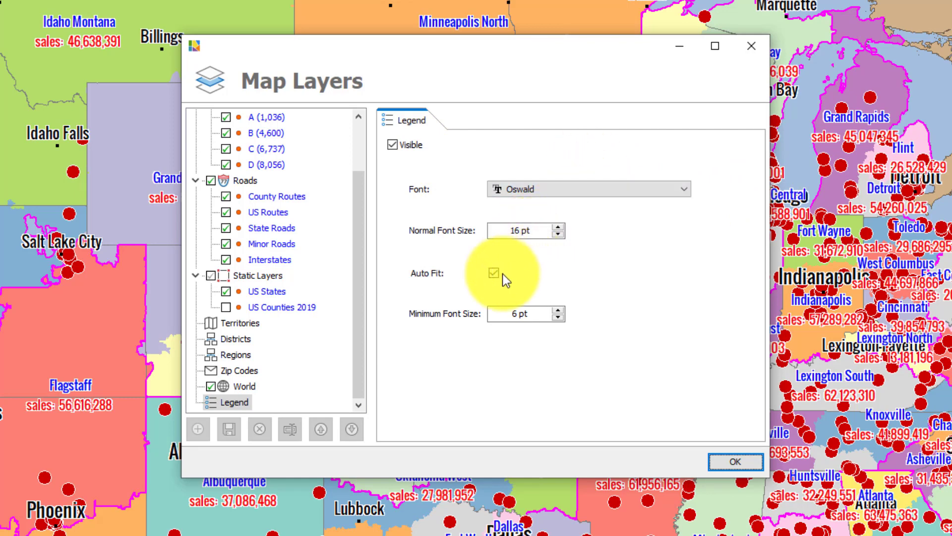